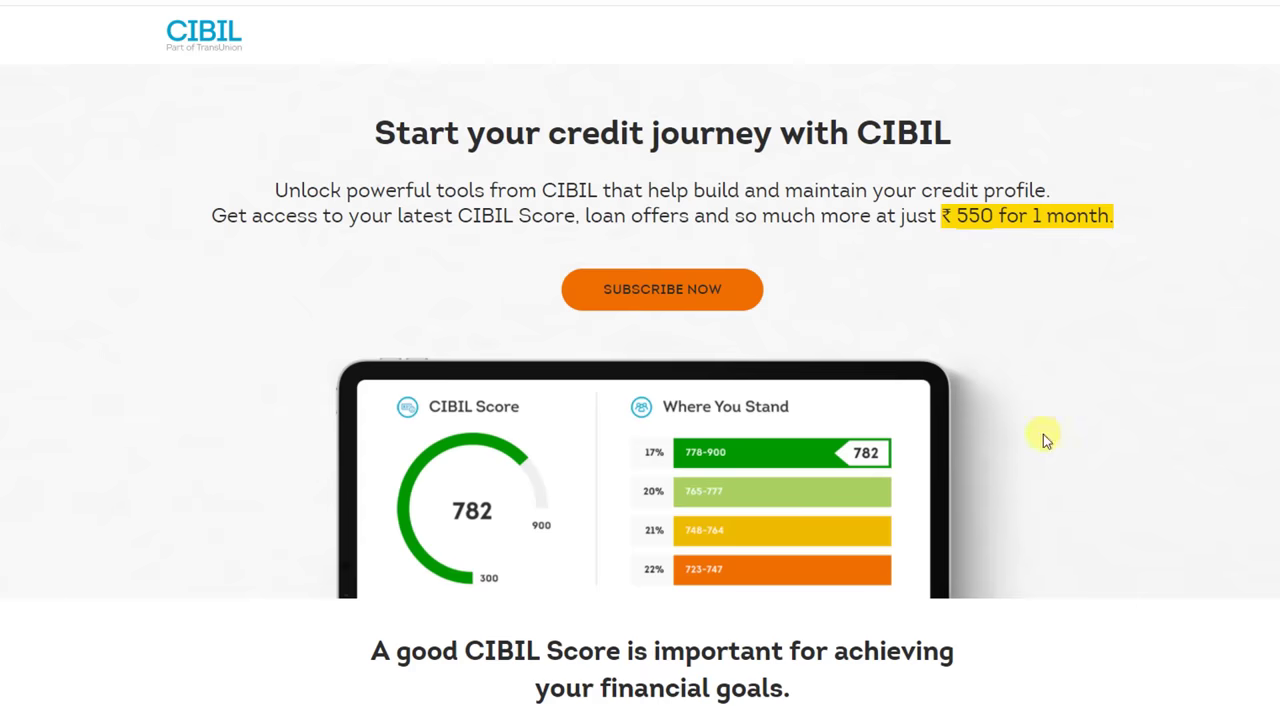
Review the CIBIL plan's benefits and start the ₹550 one-month subscription
scroll(705, 535, down, 3)
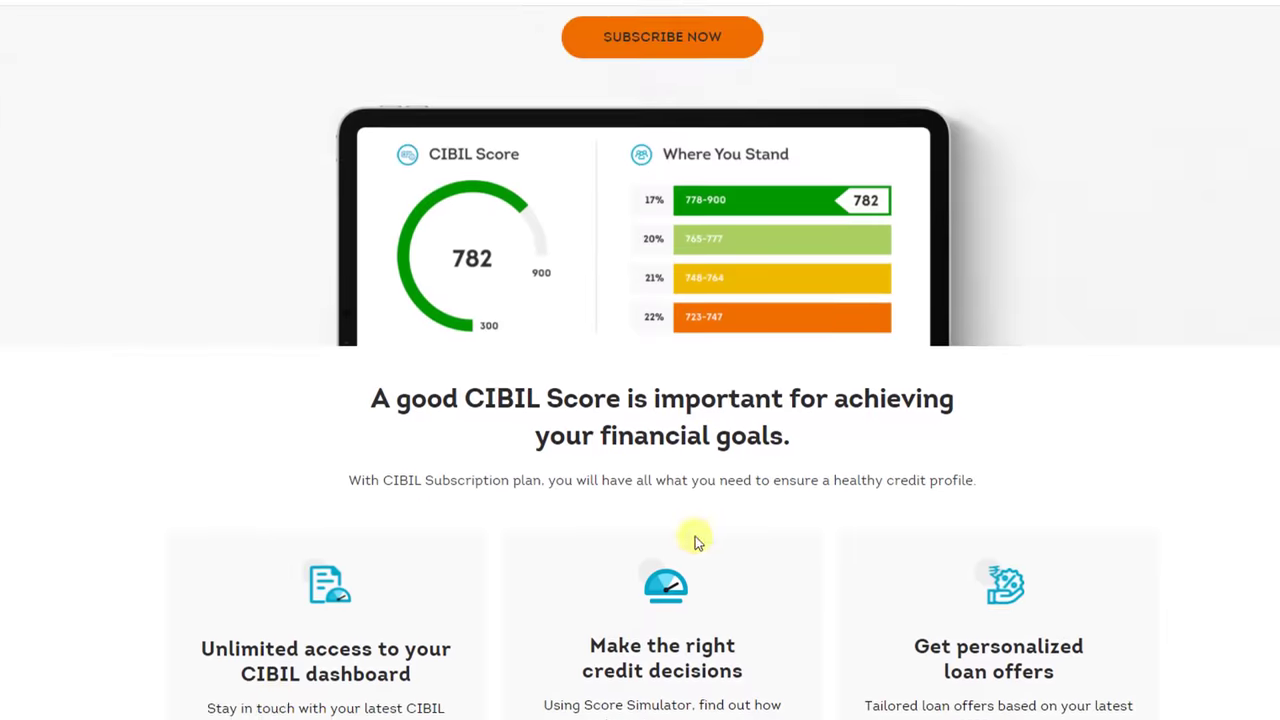
scroll(697, 541, down, 1)
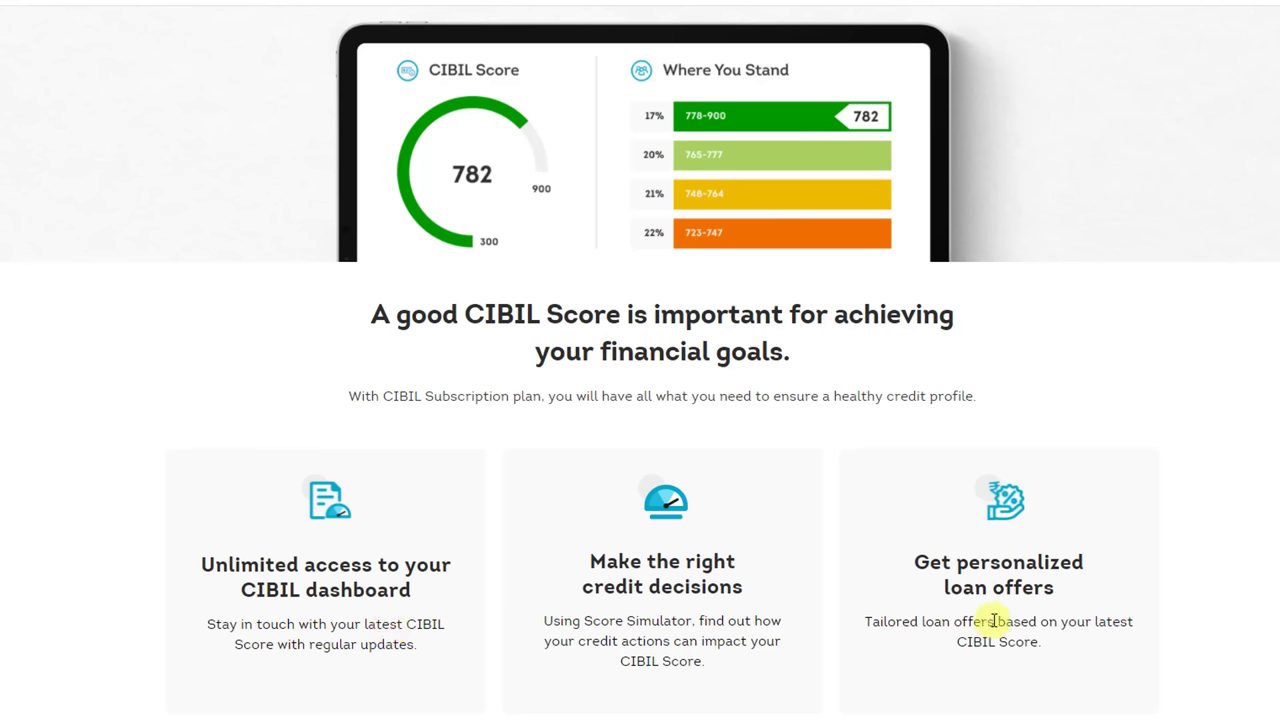
scroll(1036, 610, up, 3)
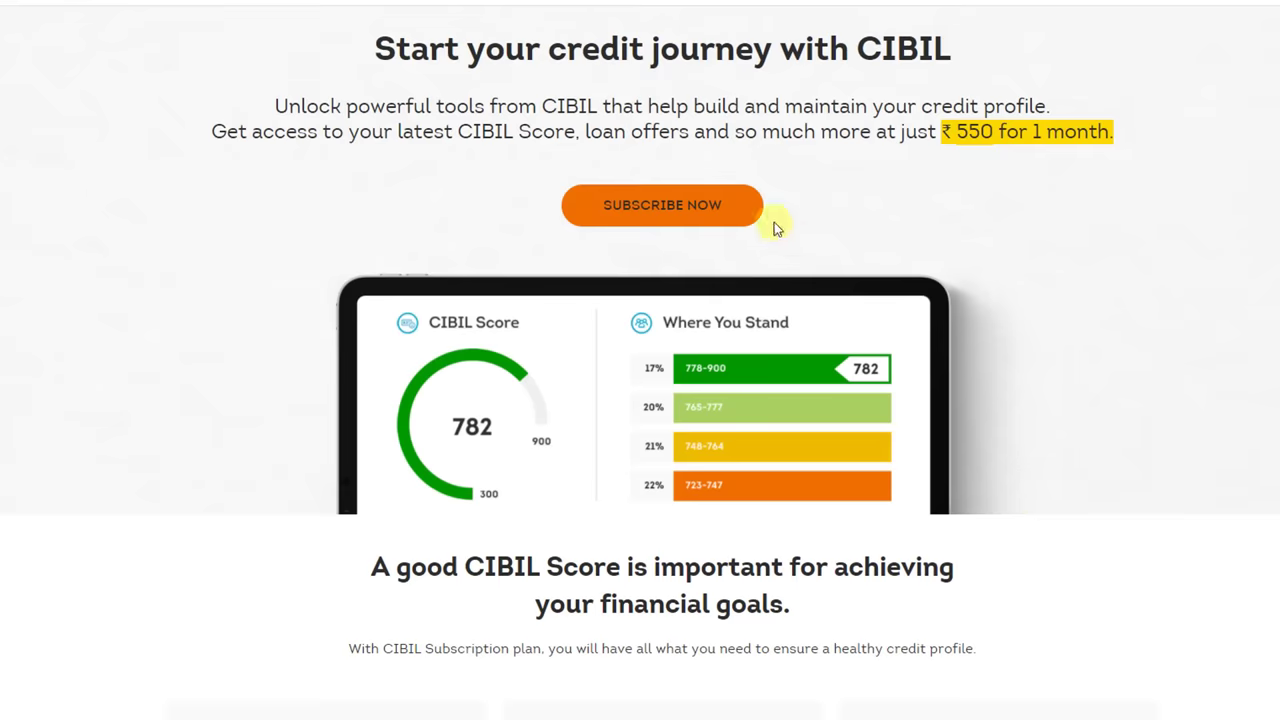
click(665, 208)
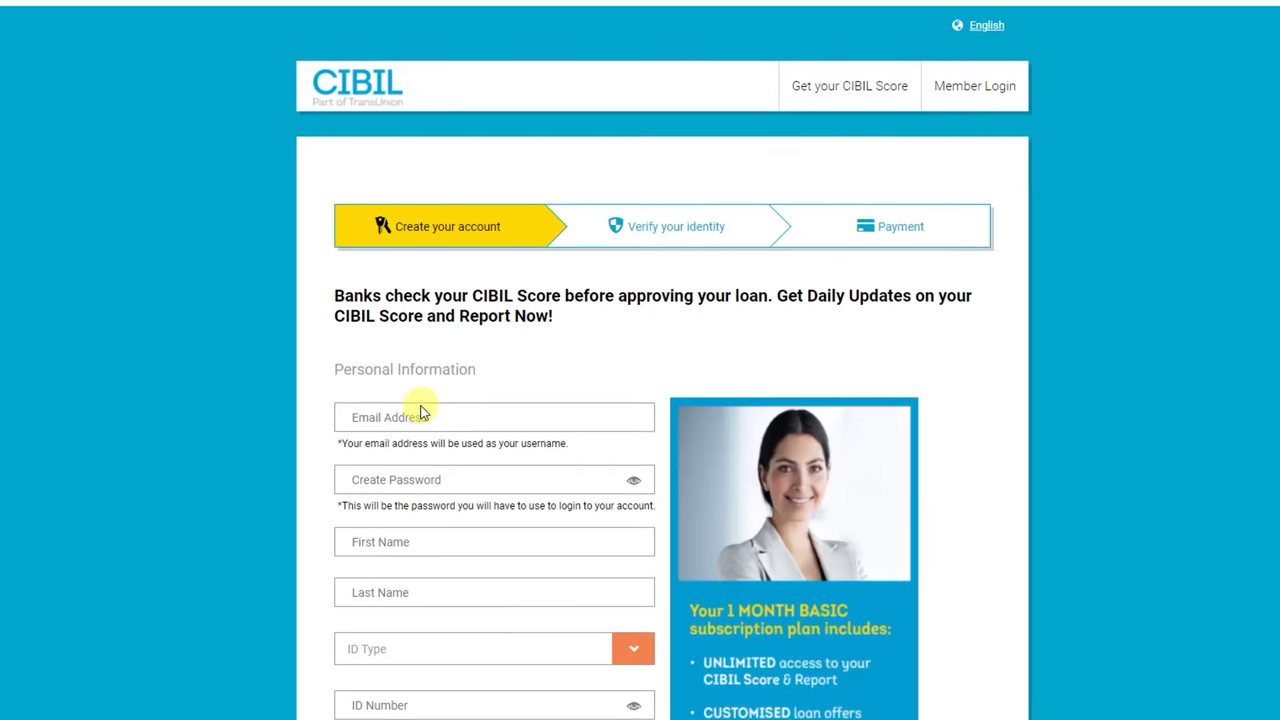
Choose Income tax ID Number (PAN) as the ID type in the account creation form
scroll(420, 409, down, 1)
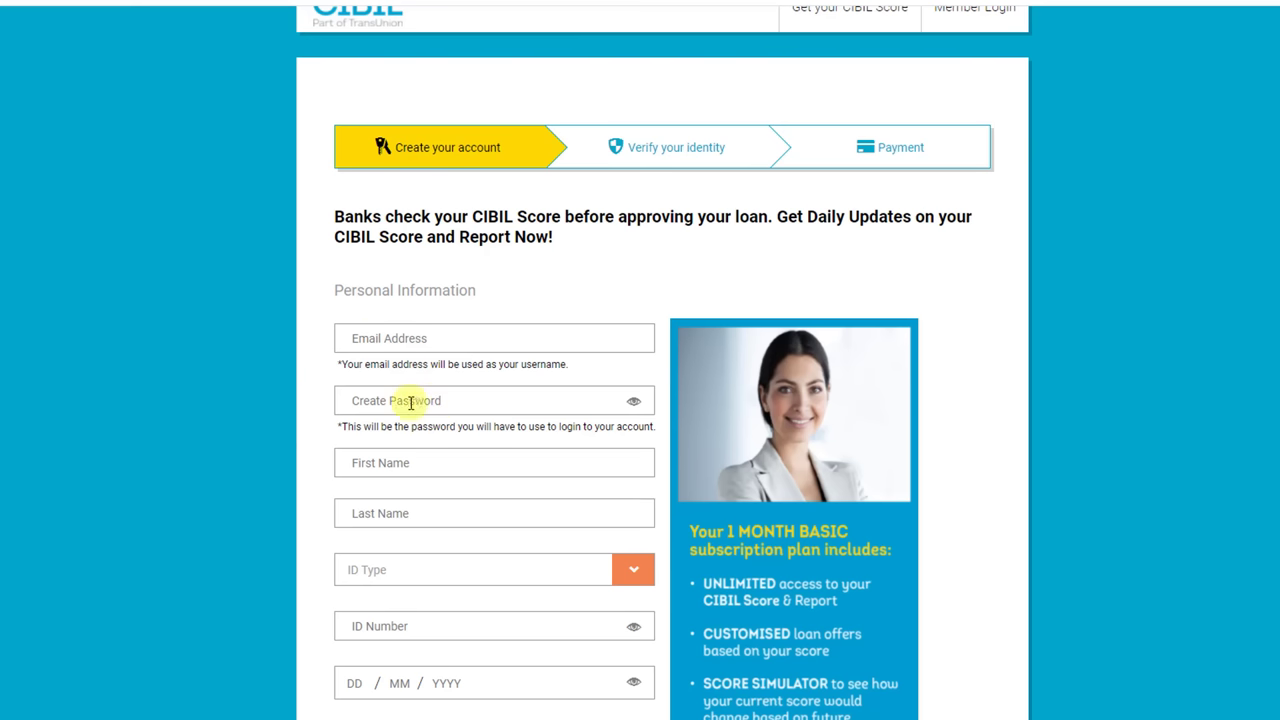
scroll(410, 403, down, 1)
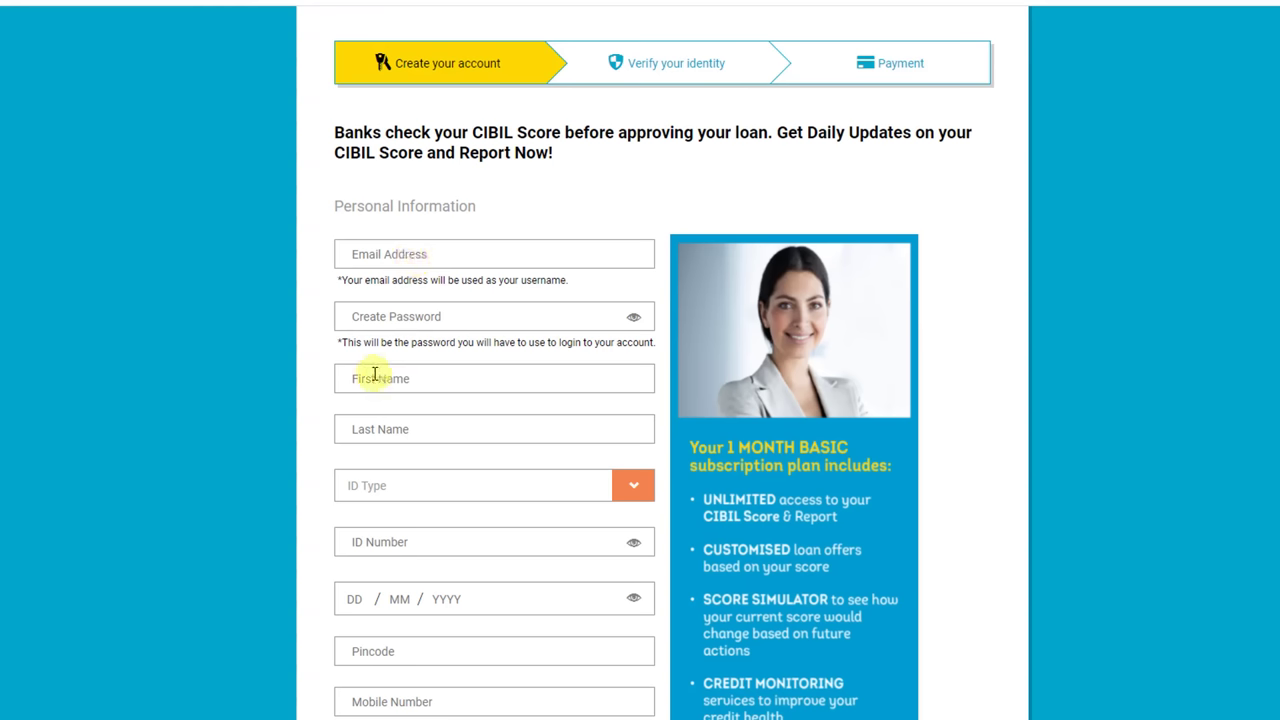
click(627, 490)
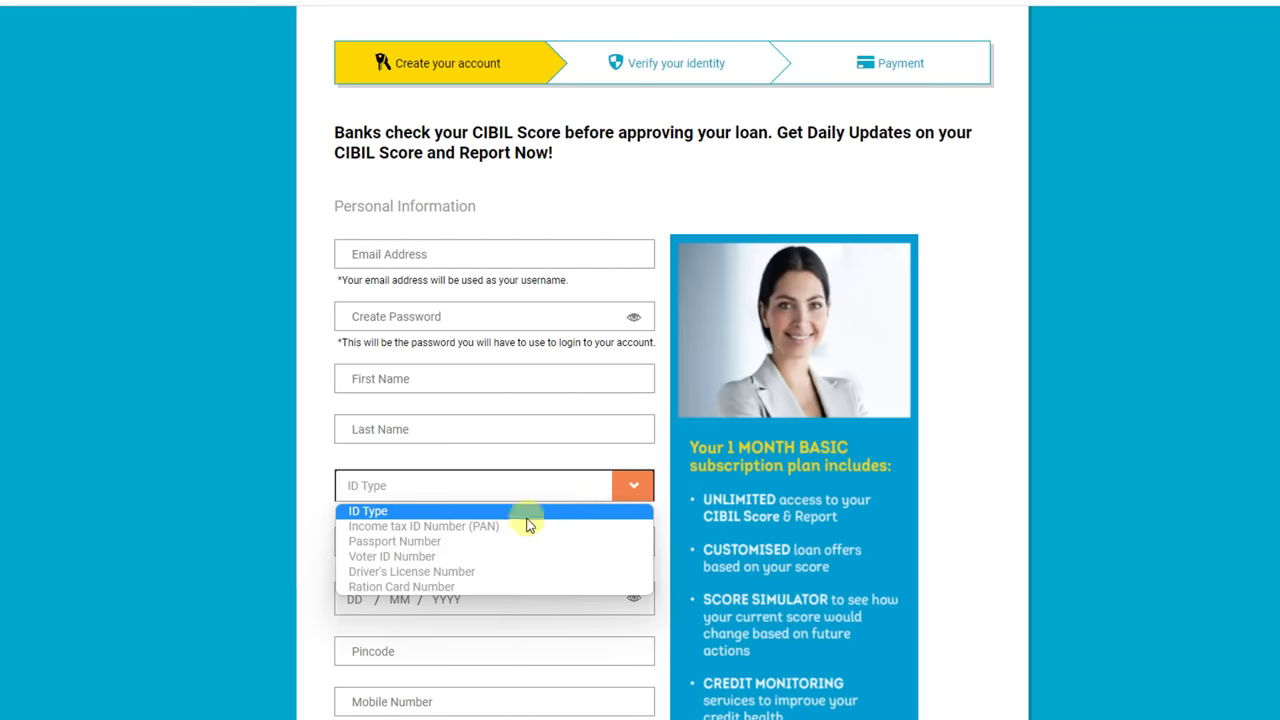
click(449, 527)
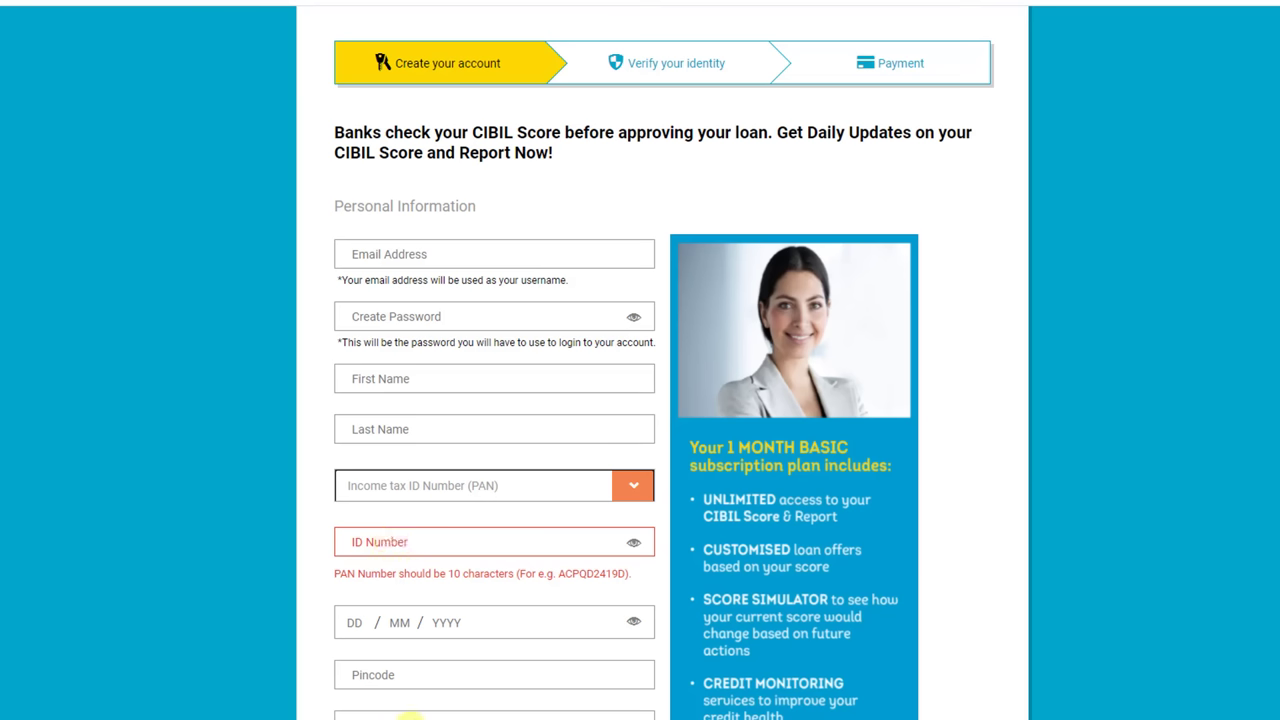
scroll(410, 715, down, 3)
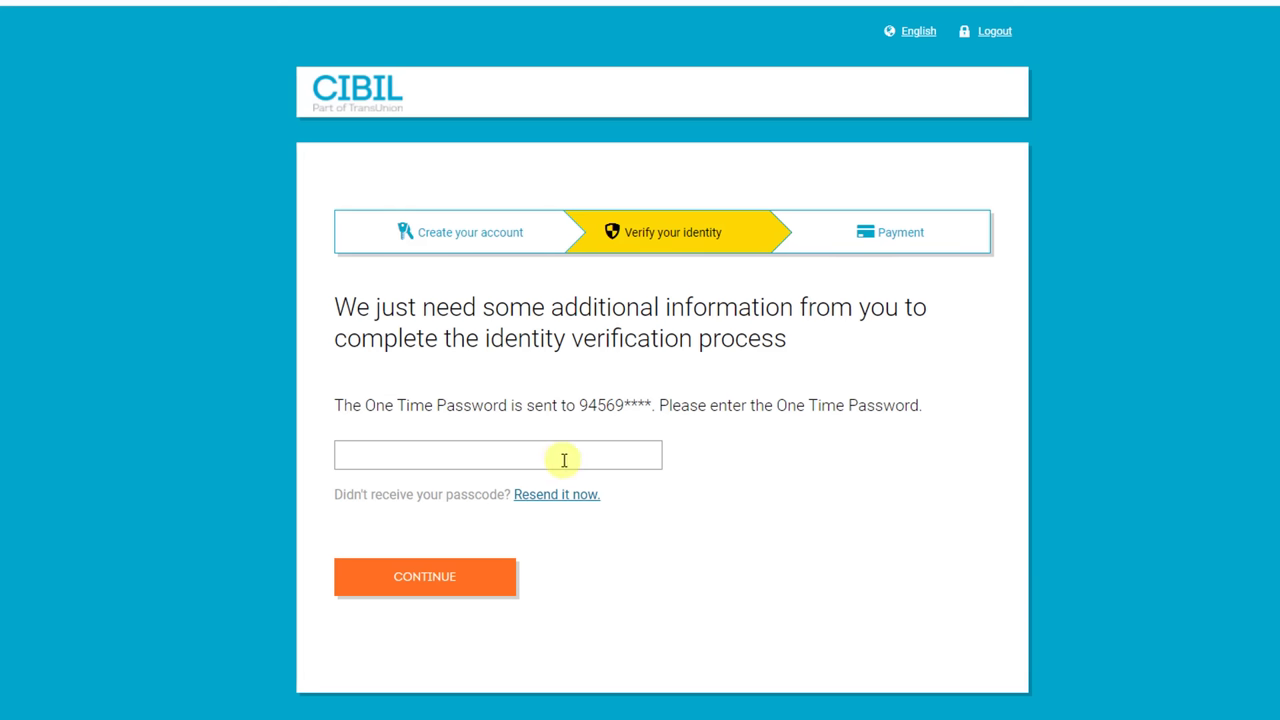
Submit the one-time password for identity verification and agree to pair this device with the account
click(451, 586)
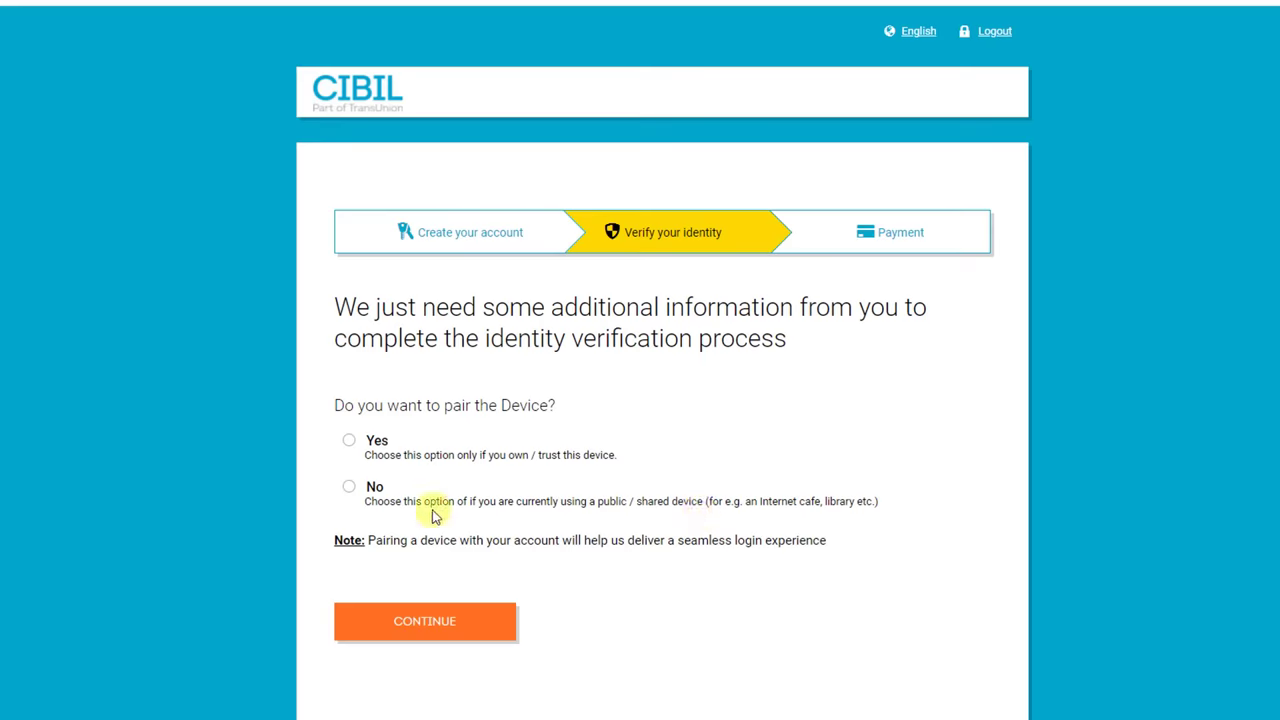
click(349, 441)
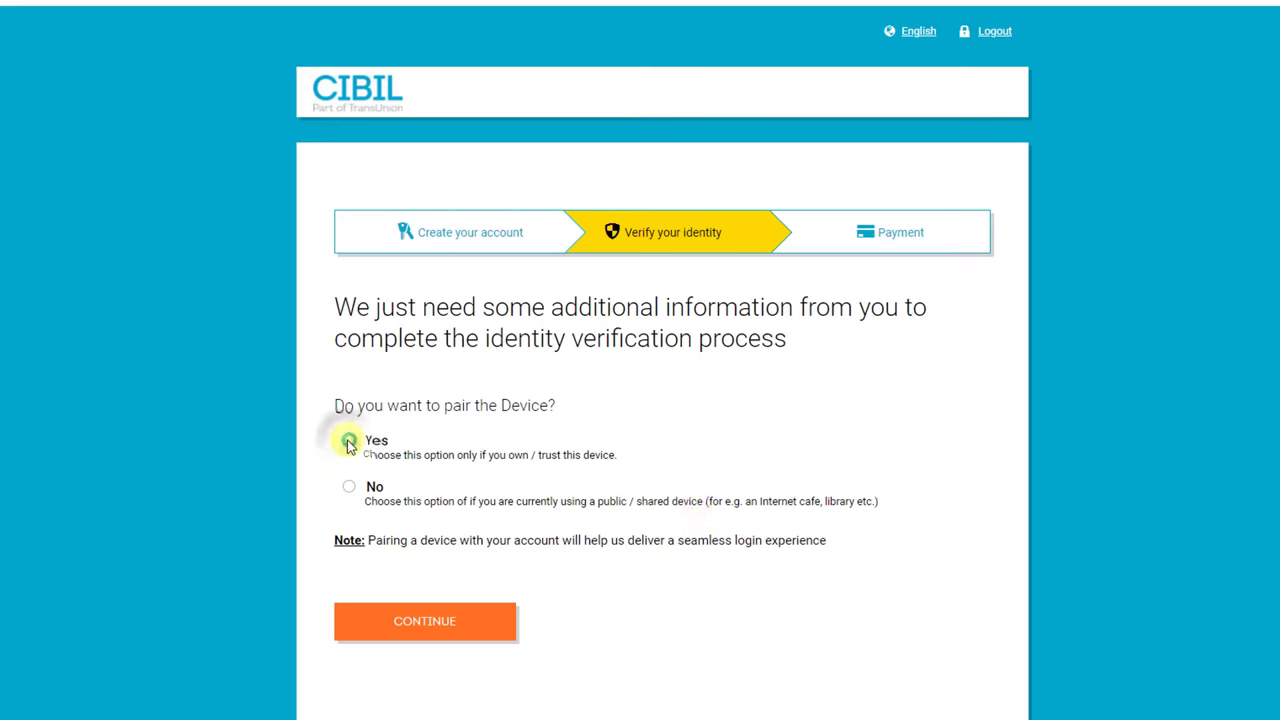
click(470, 619)
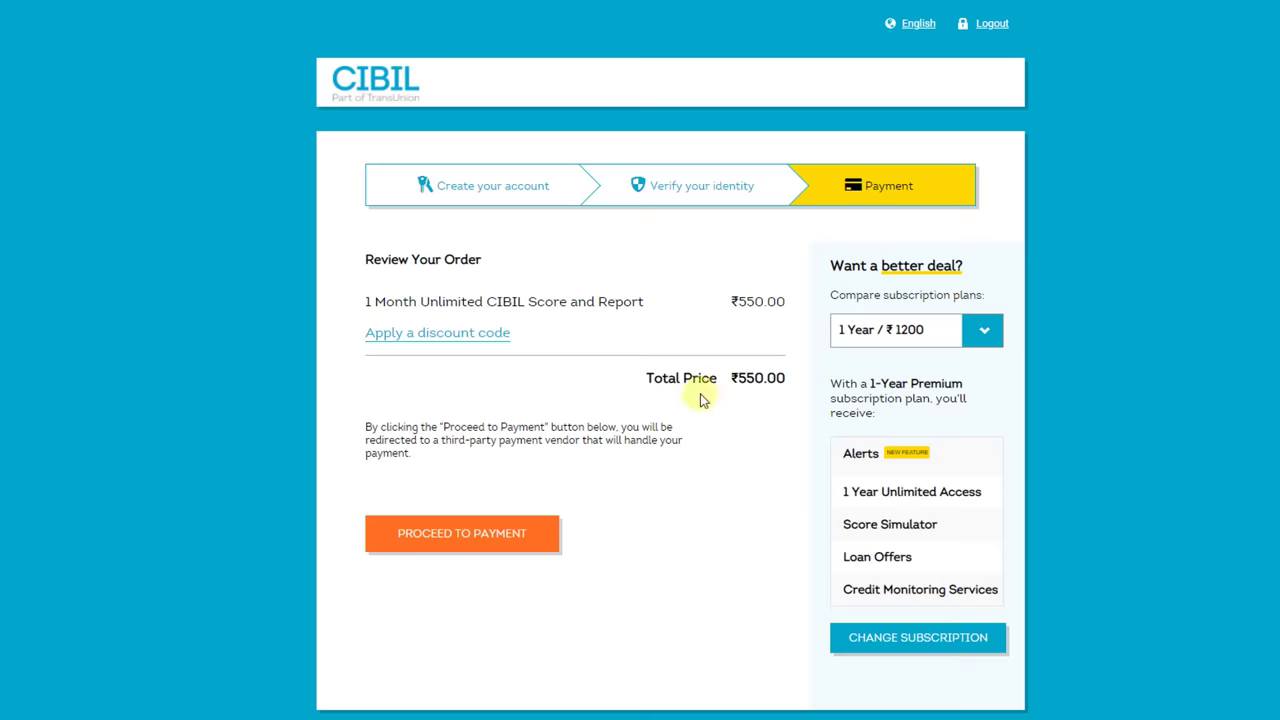
Select the 1 Month / ₹550 subscription plan and proceed to payment
click(982, 330)
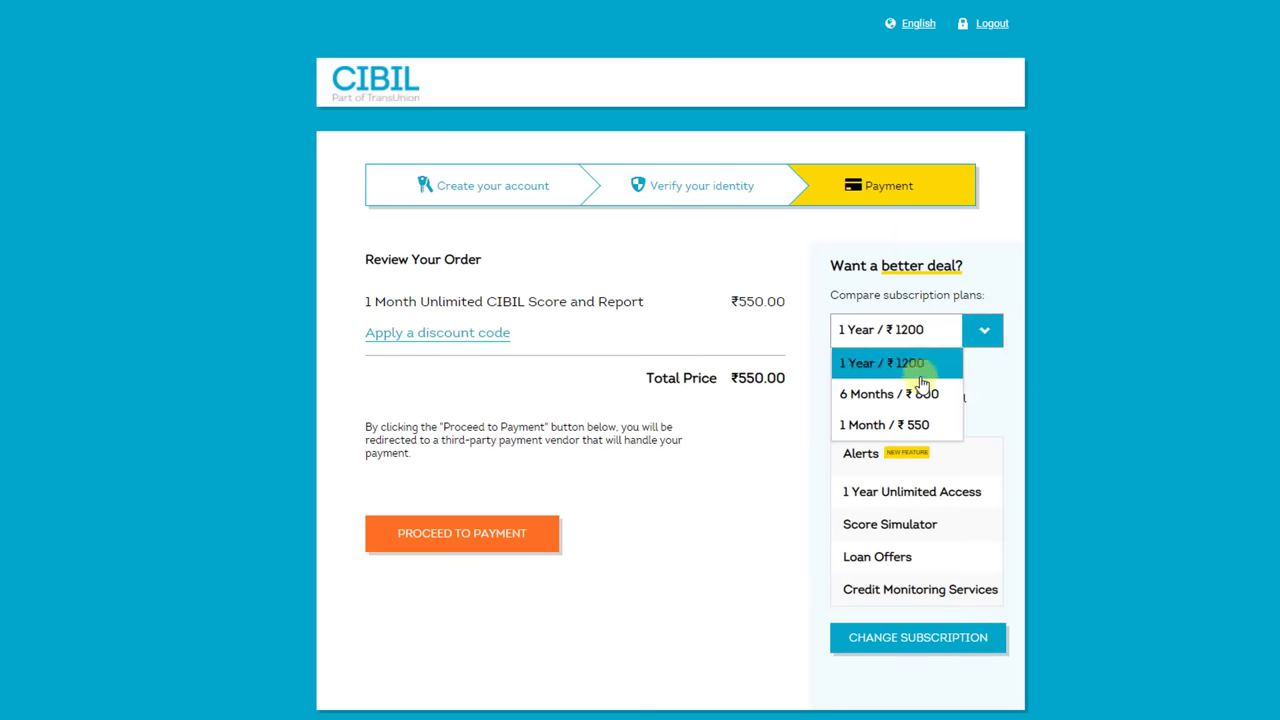
click(867, 427)
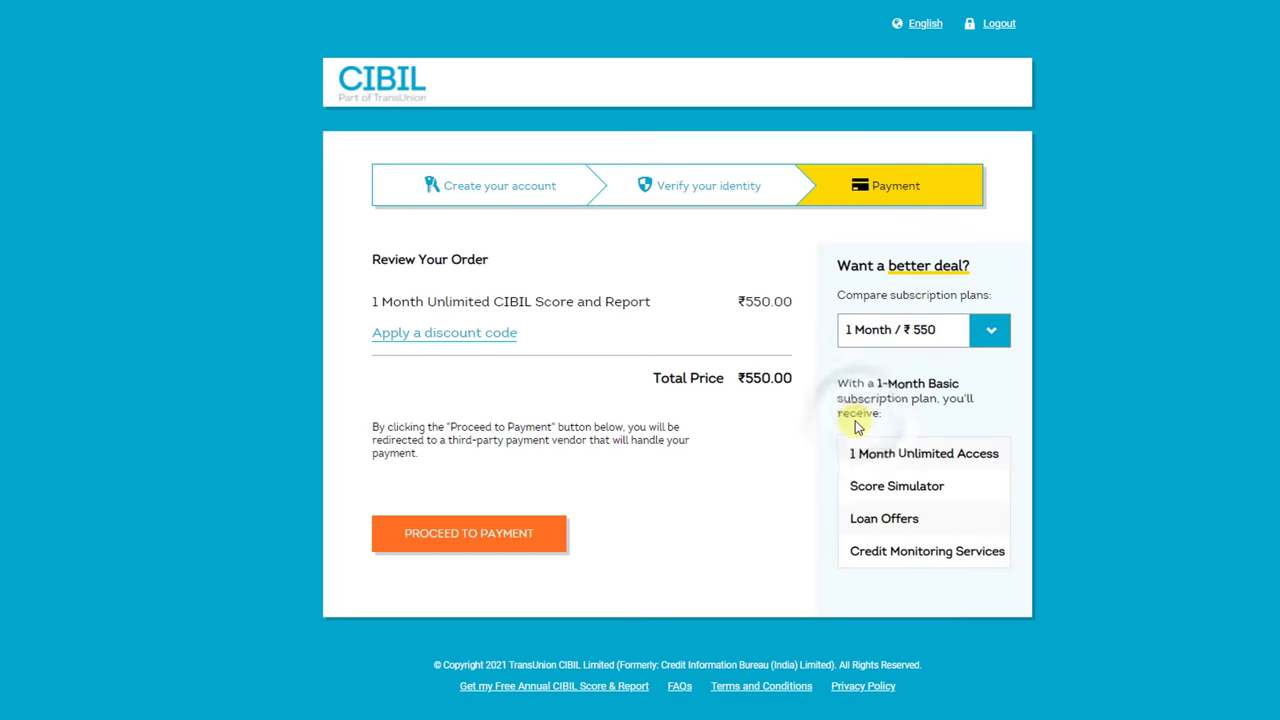
click(497, 540)
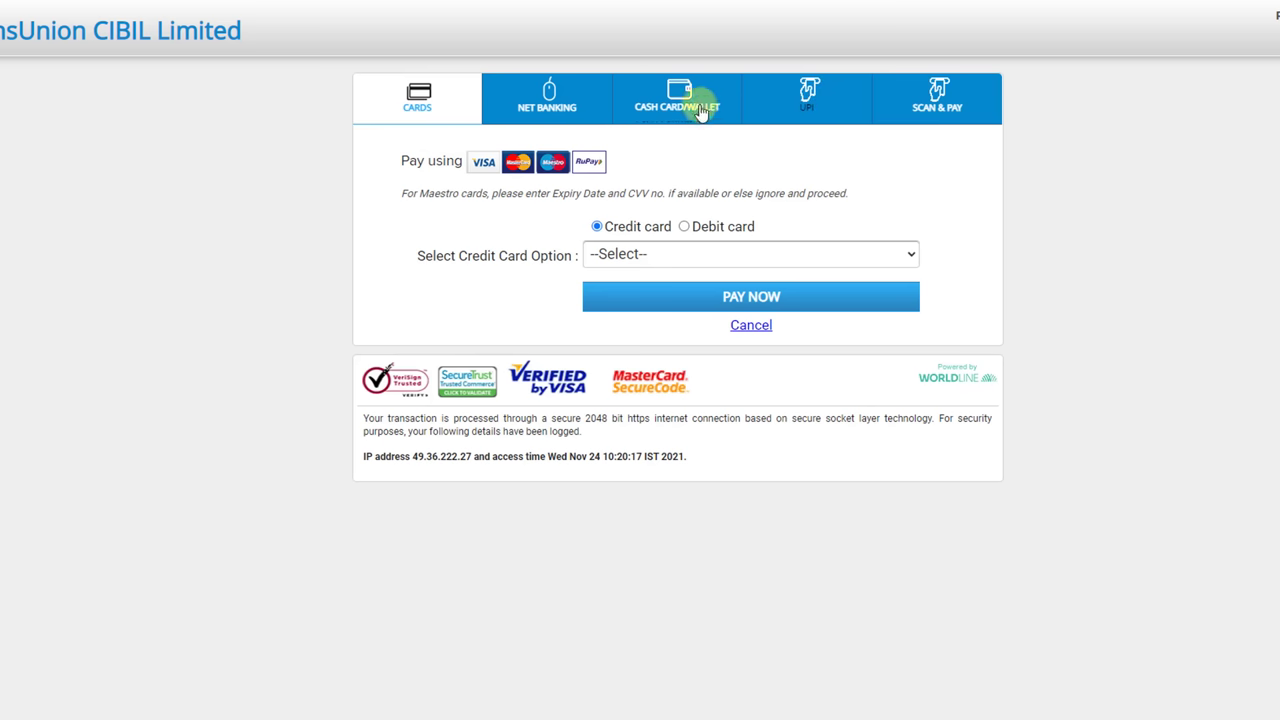
Pay by UPI through PhonePe, verifying the payer's UPI address before submitting the payment
click(814, 100)
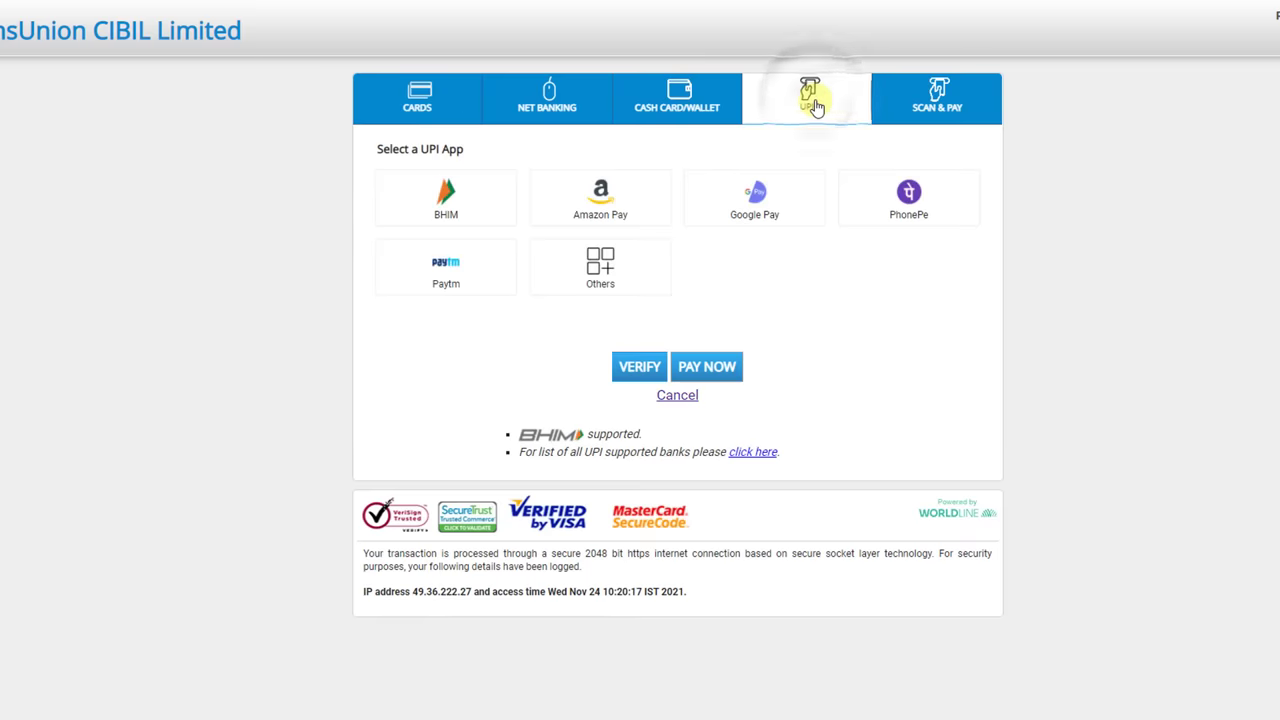
click(918, 220)
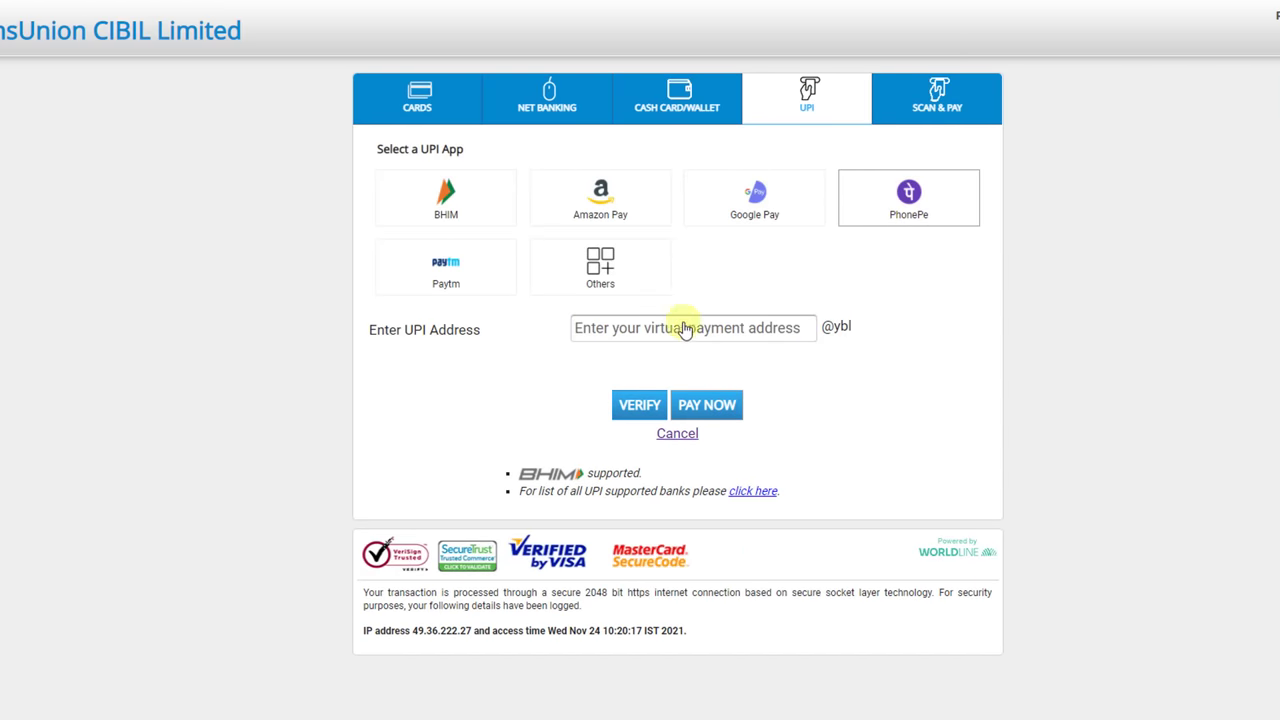
click(638, 408)
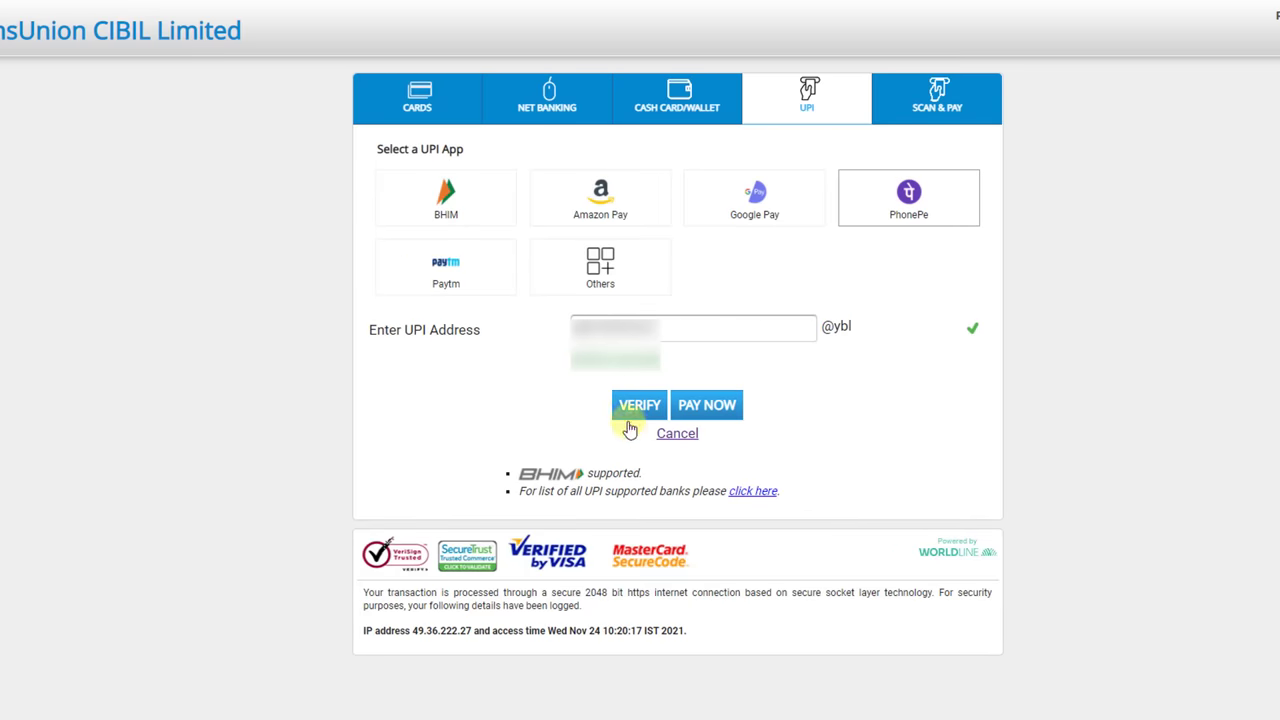
click(706, 405)
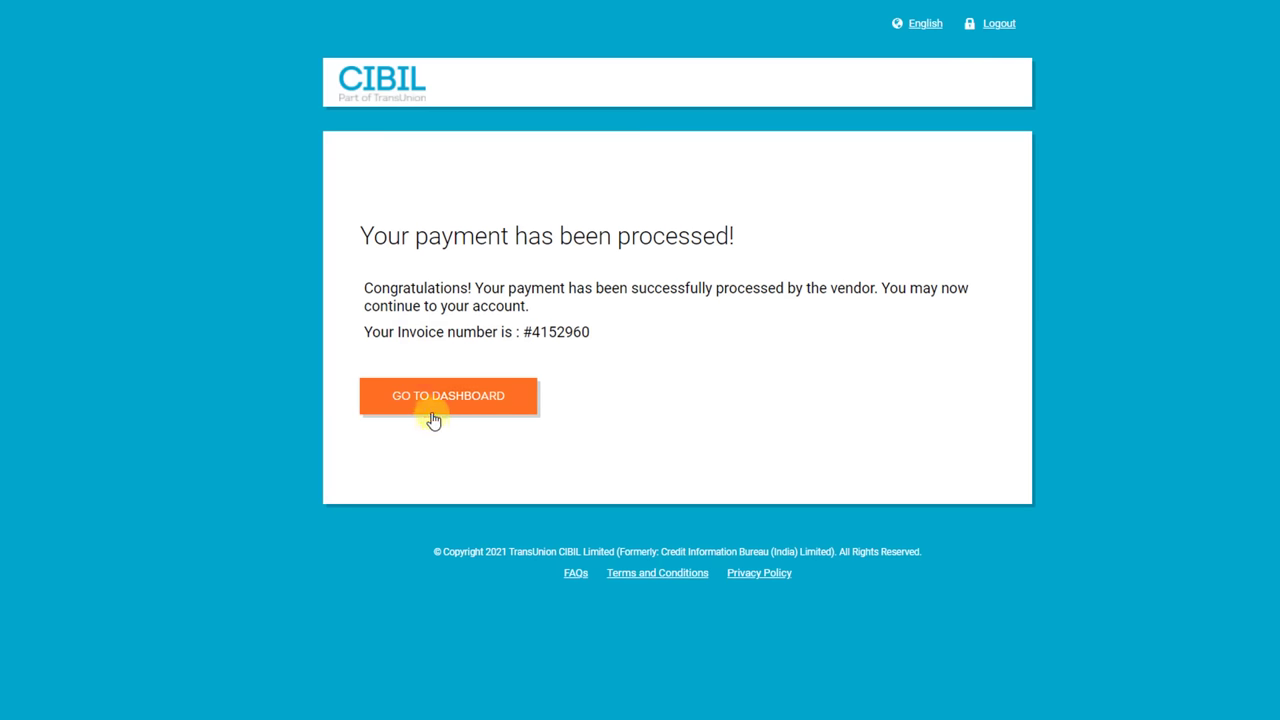
Continue to the dashboard, setting the income type to Self-Employed and requesting the personalised offers
click(471, 406)
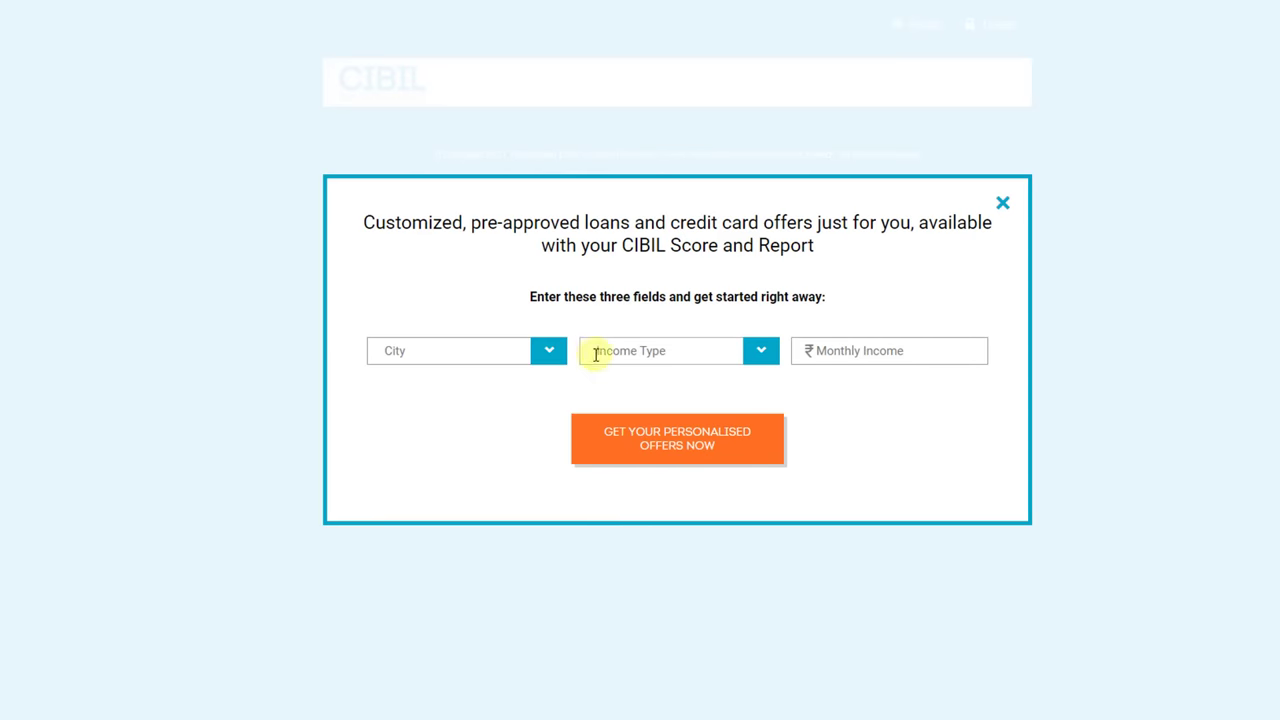
click(763, 351)
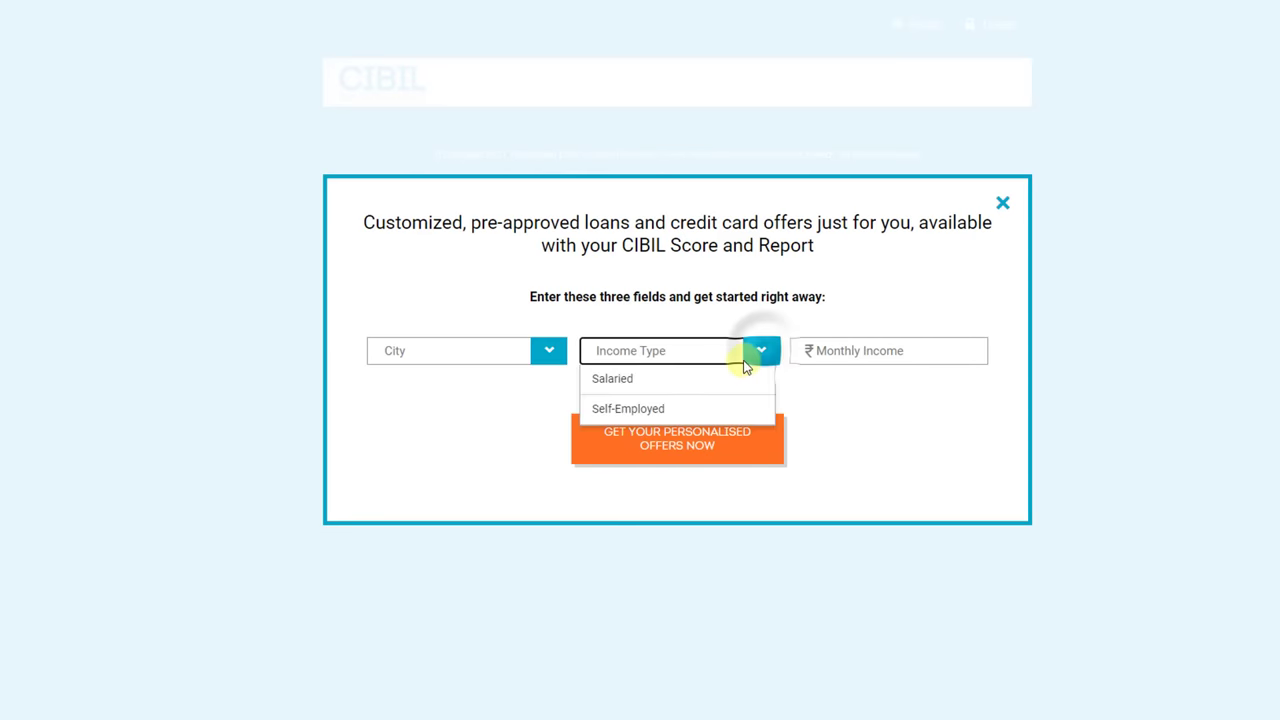
click(674, 408)
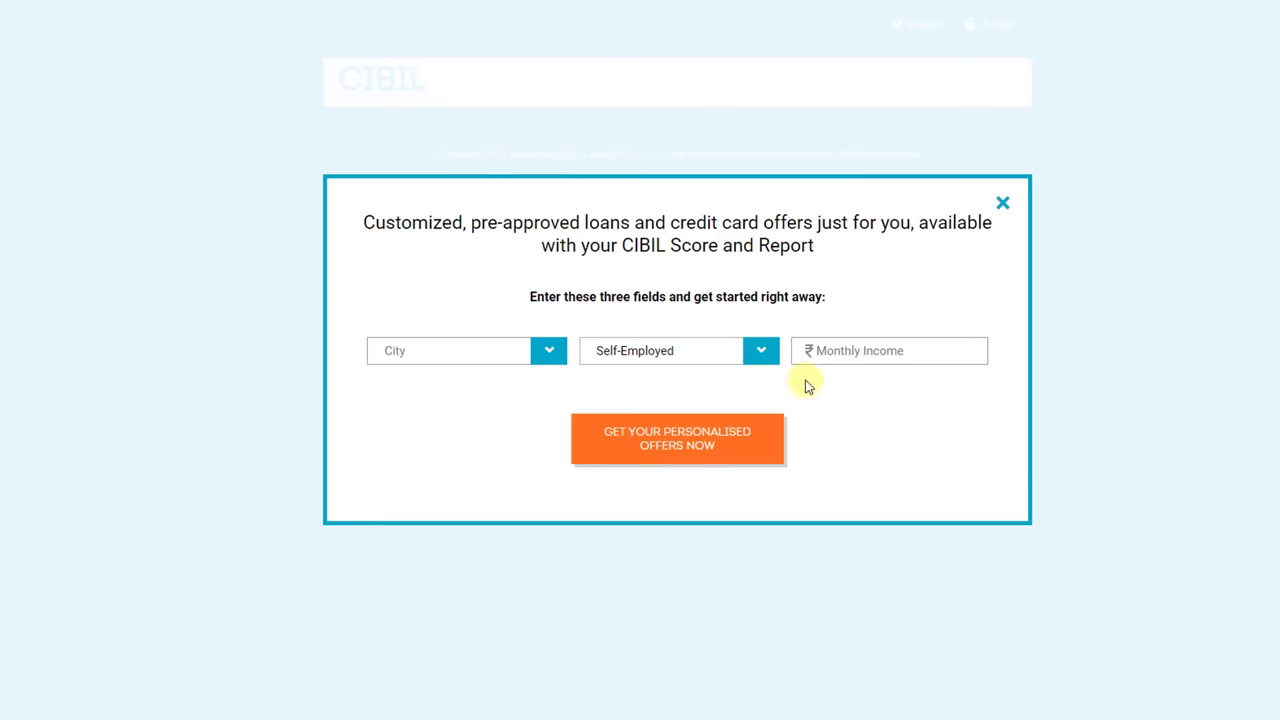
click(689, 443)
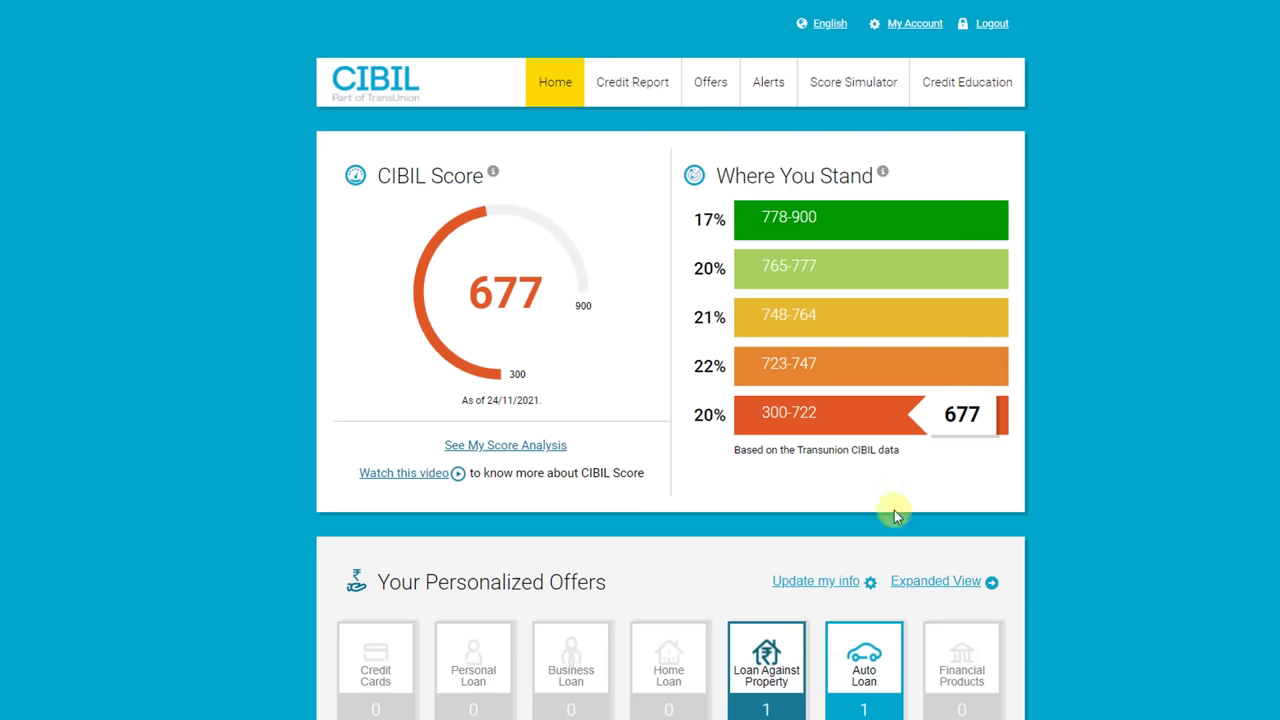
Examine the lower and upper limits of the CIBIL Score scale and view the personalized Auto Loan offer
double_click(515, 374)
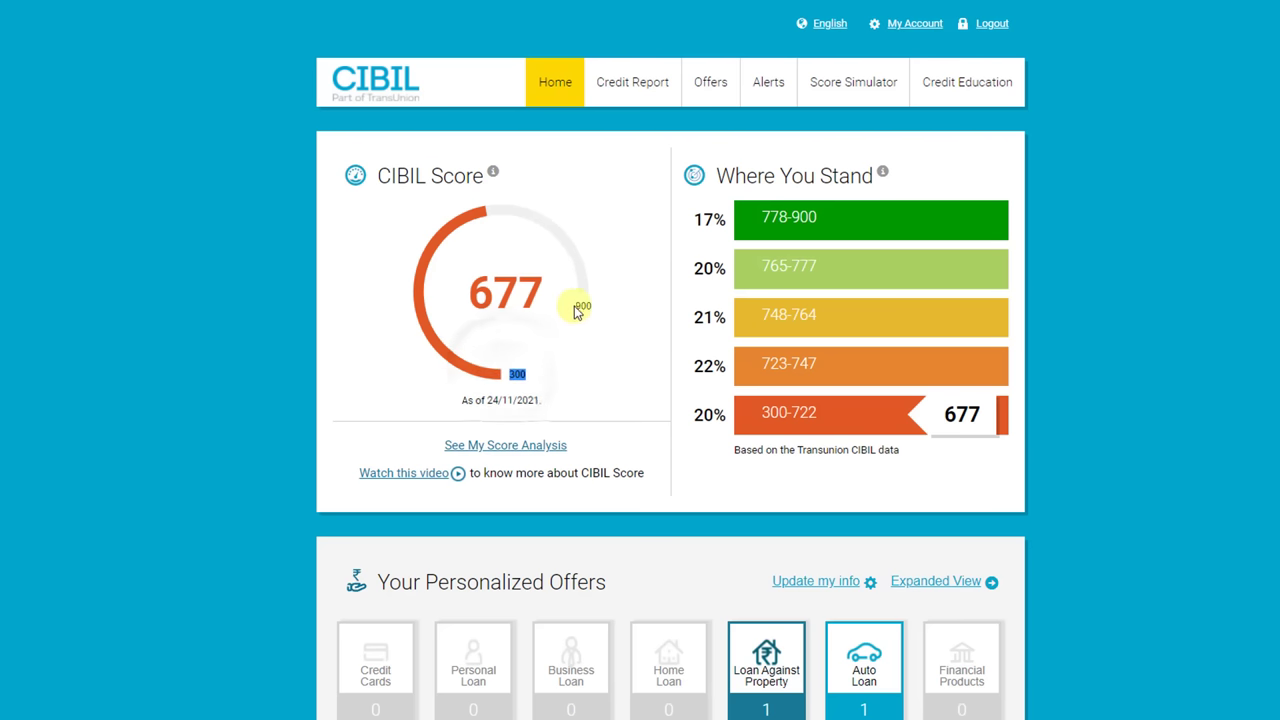
double_click(585, 304)
scroll(595, 310, down, 5)
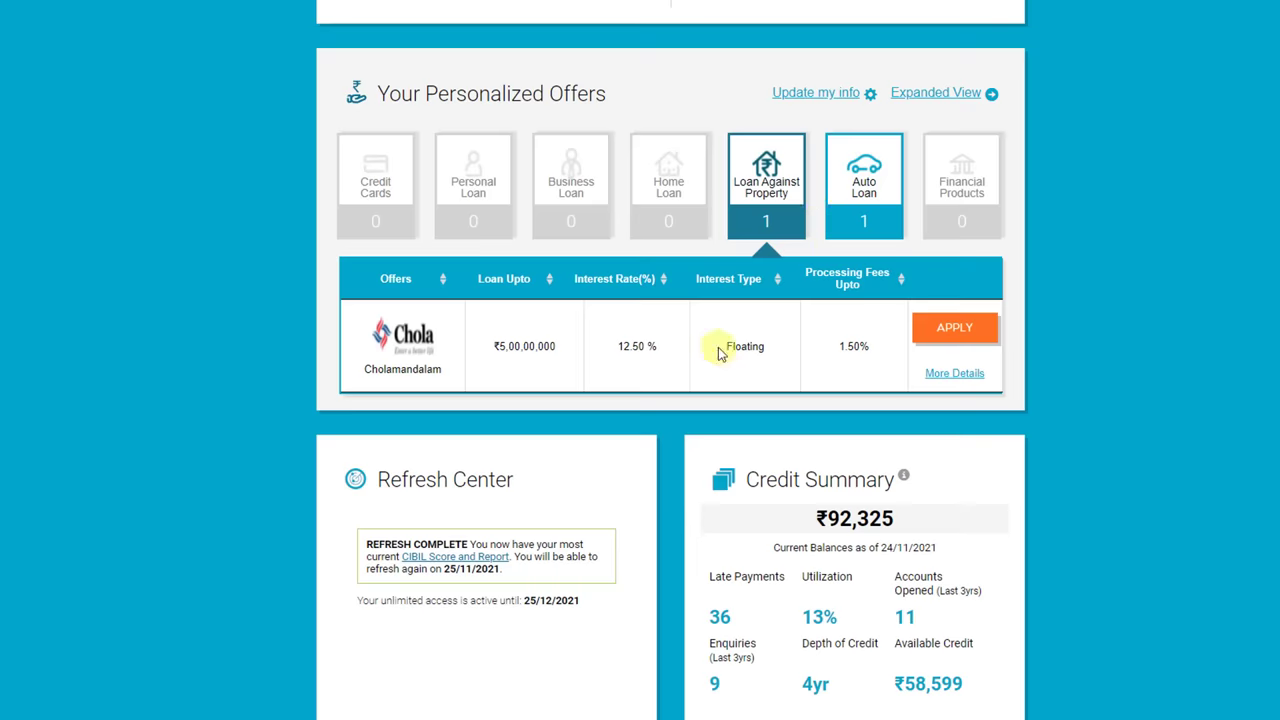
click(883, 186)
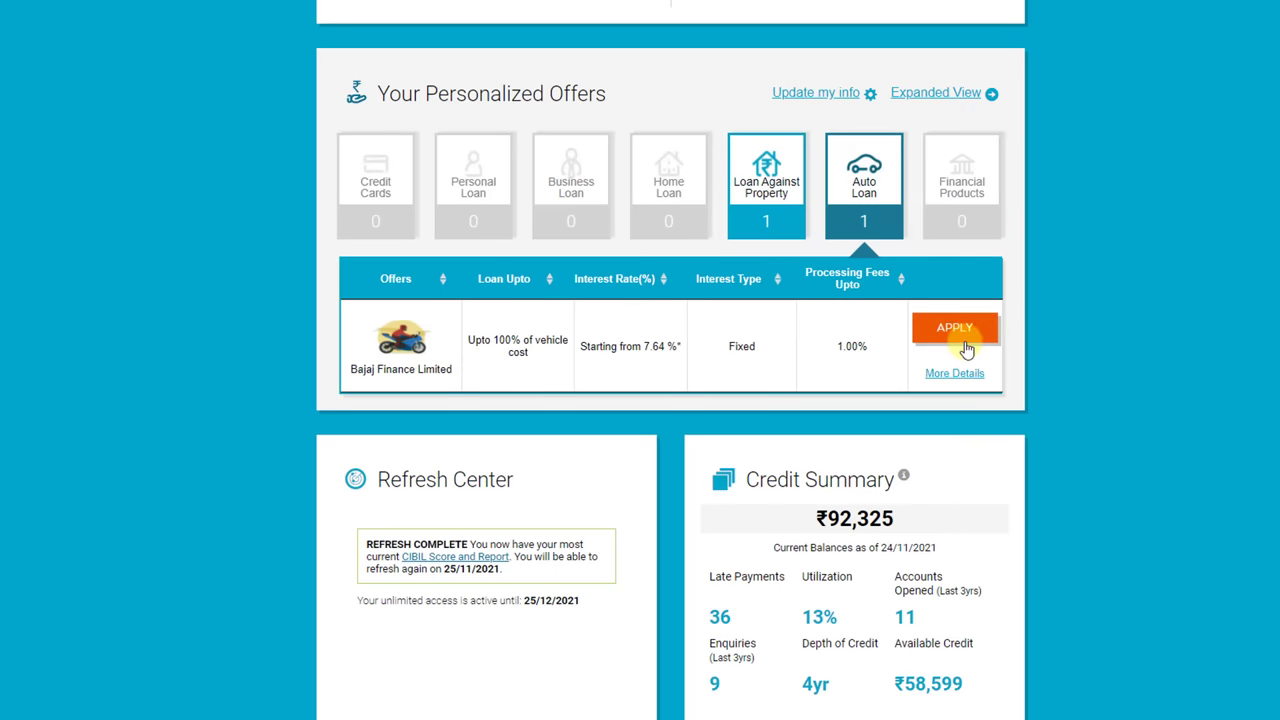
Examine the Credit Summary's current balance, recently opened accounts, available credit and enquiries
scroll(966, 349, down, 4)
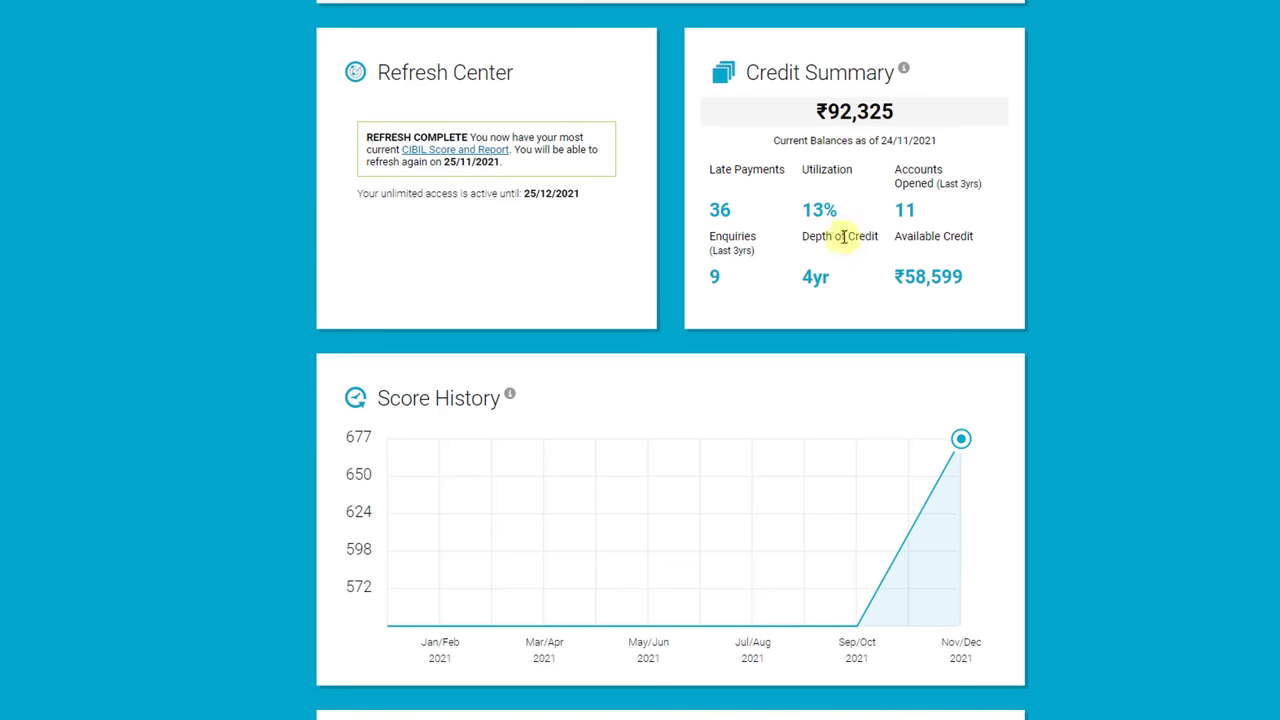
drag(831, 111, 901, 112)
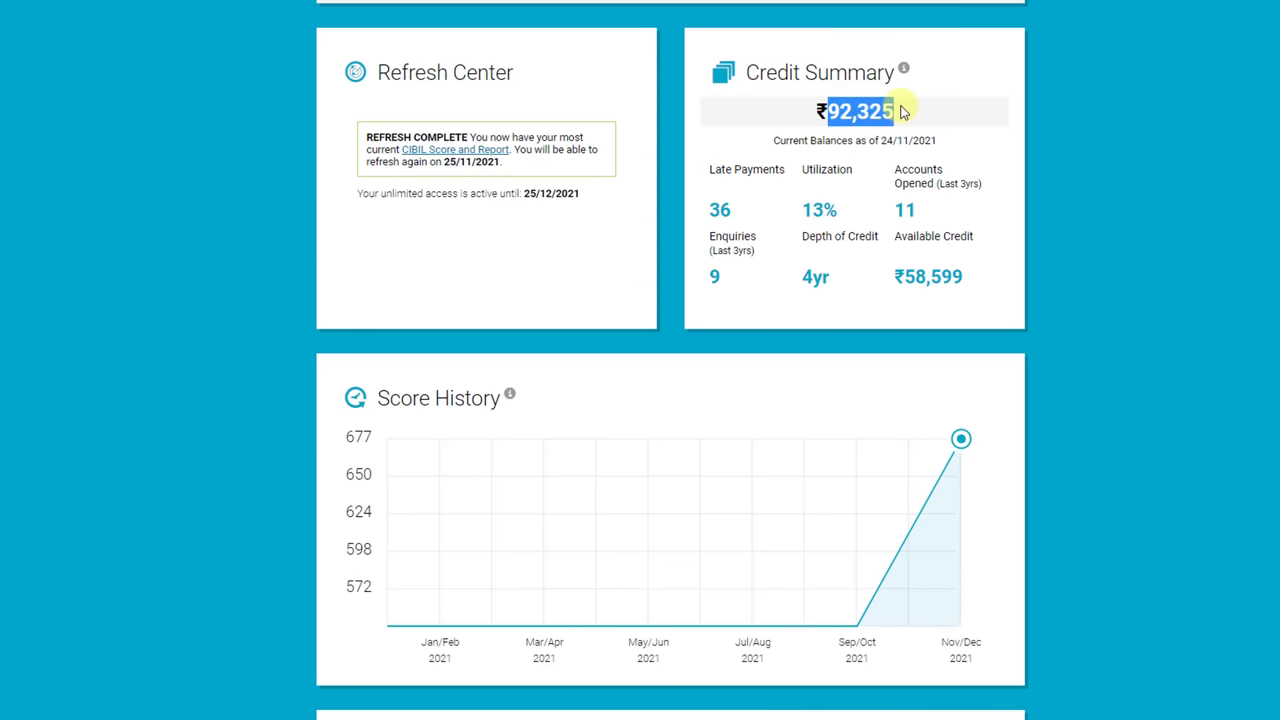
click(901, 112)
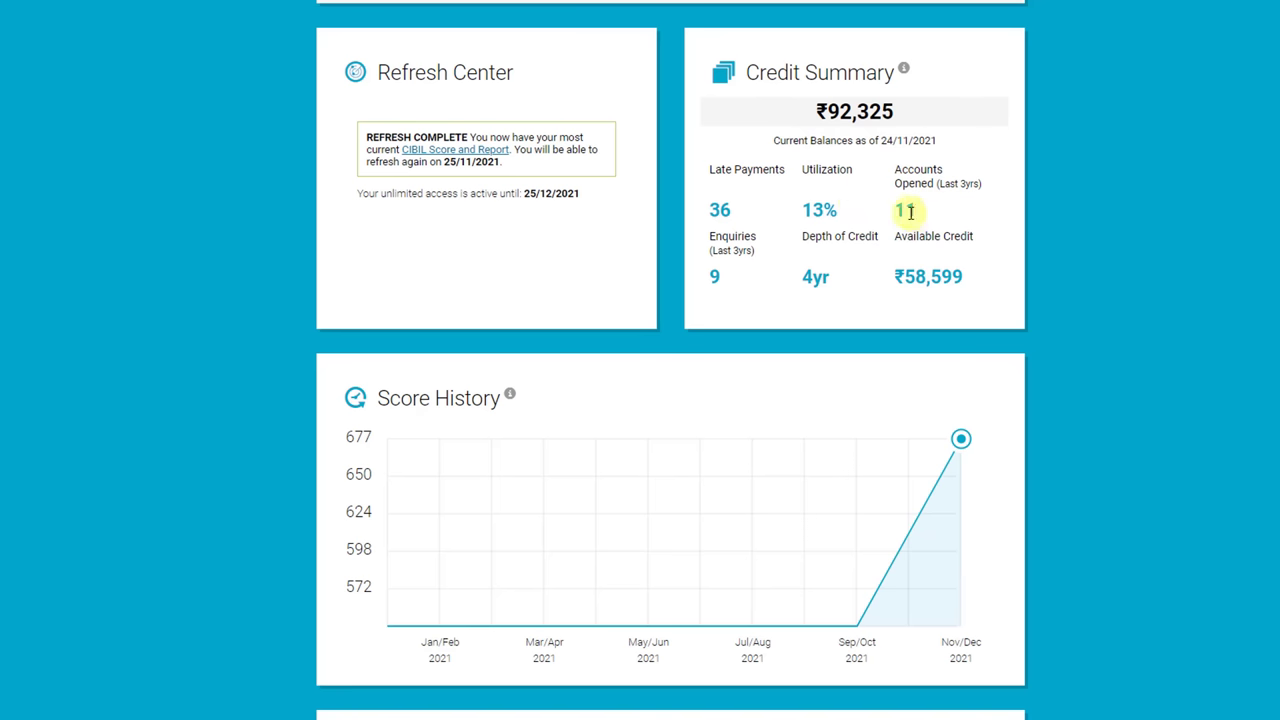
double_click(900, 210)
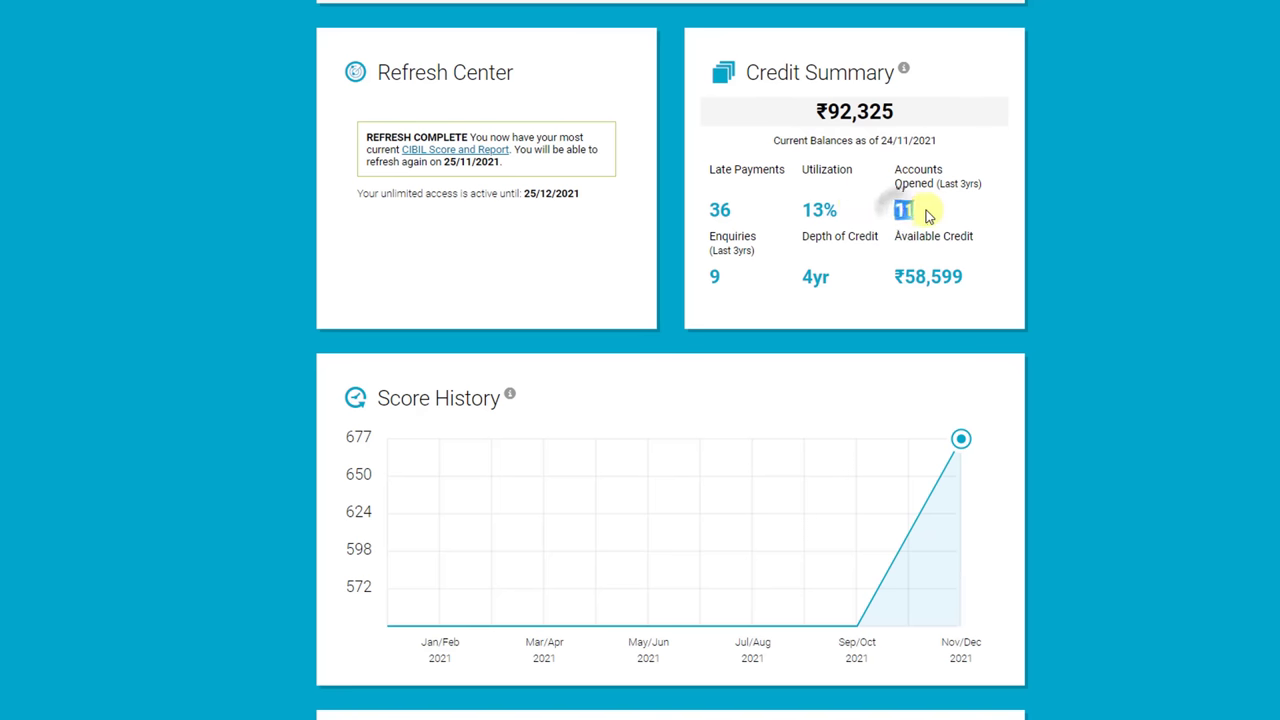
double_click(897, 282)
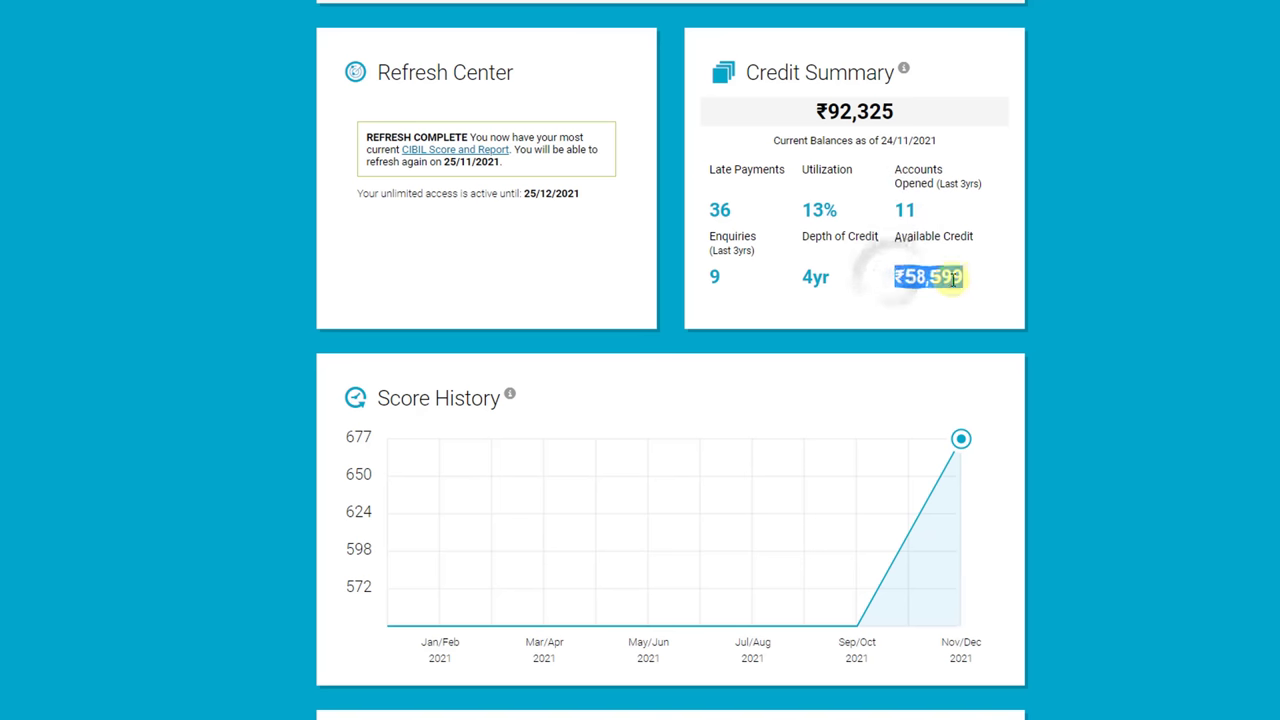
double_click(708, 277)
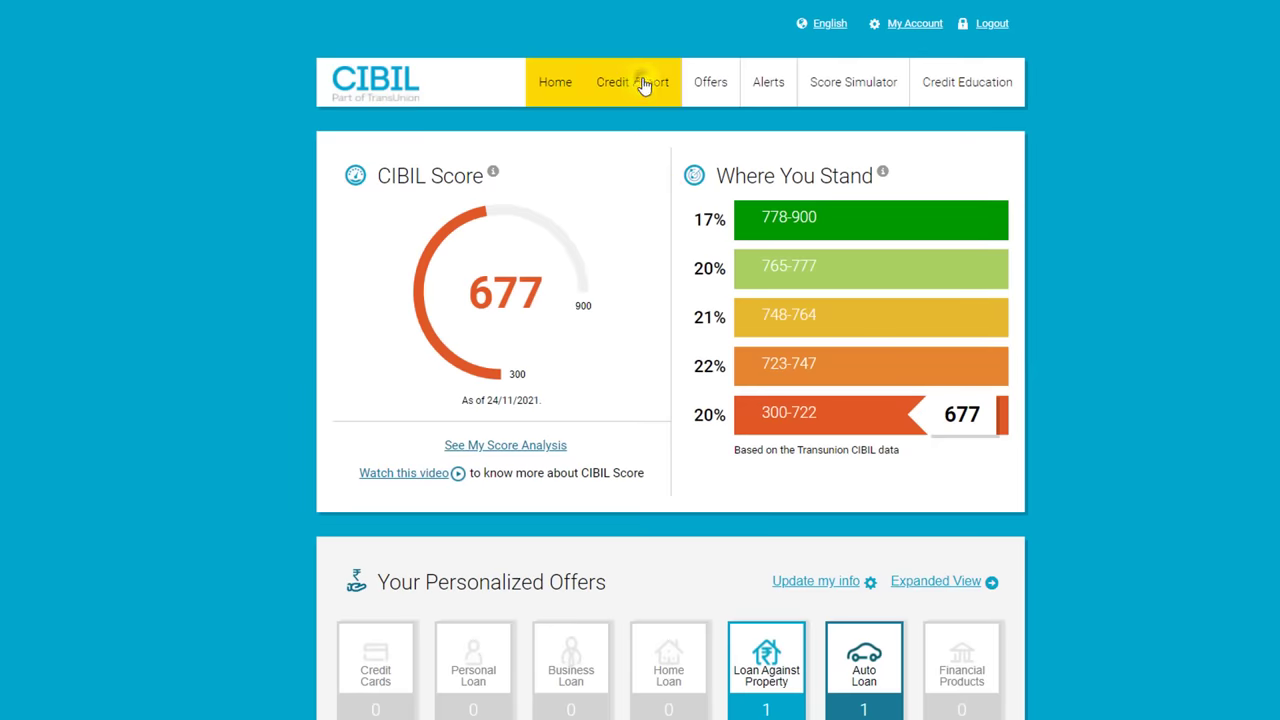
Open the Credit Report and examine the amount overdue in its Summary Report
click(641, 83)
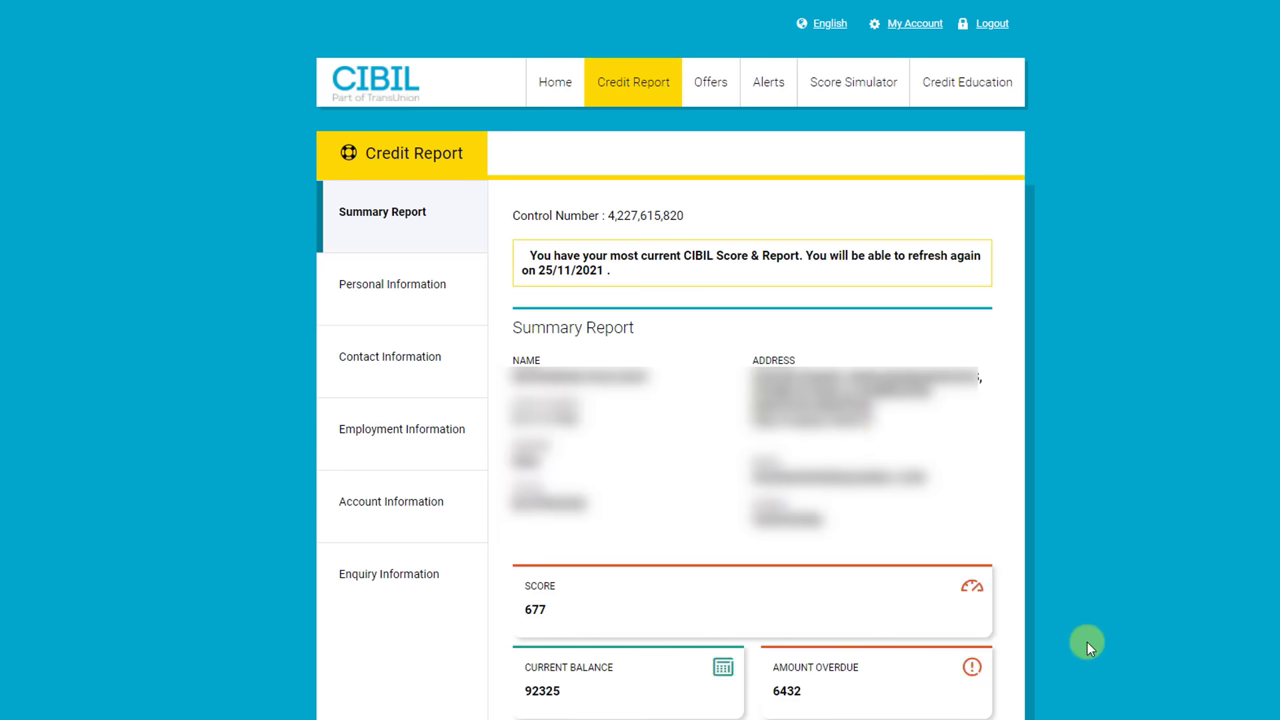
scroll(1040, 617, down, 5)
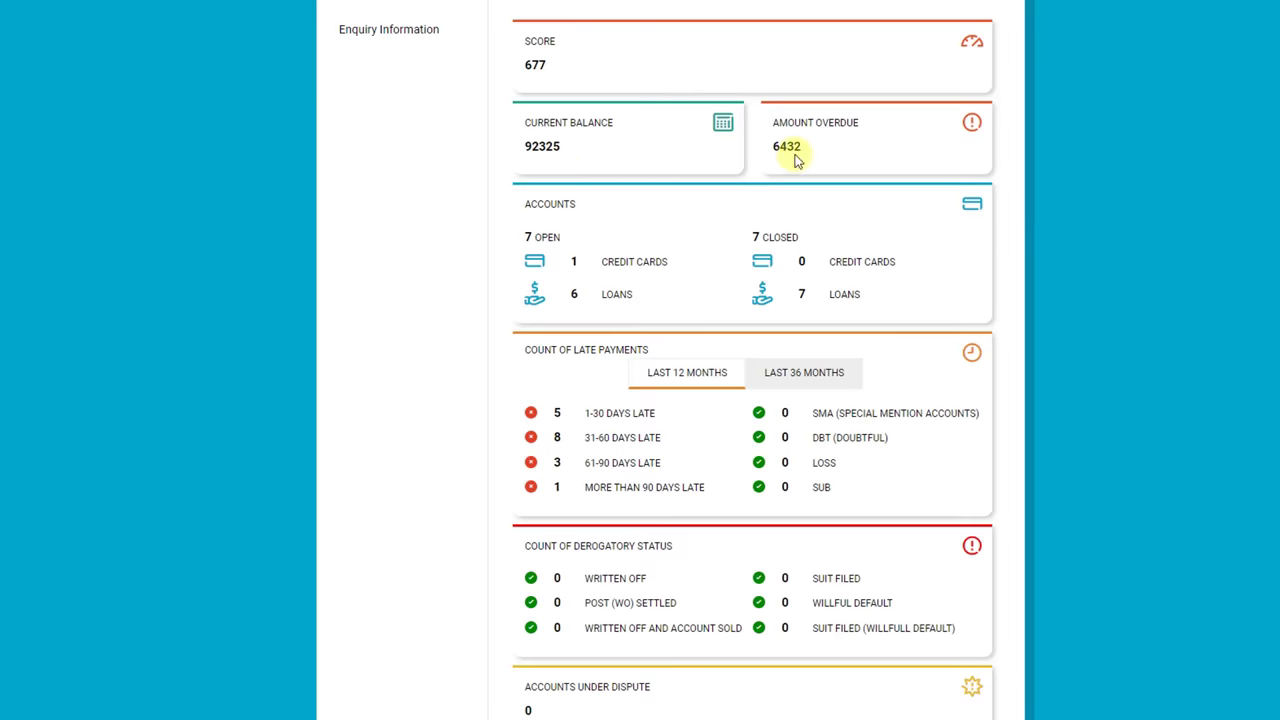
drag(812, 147, 771, 146)
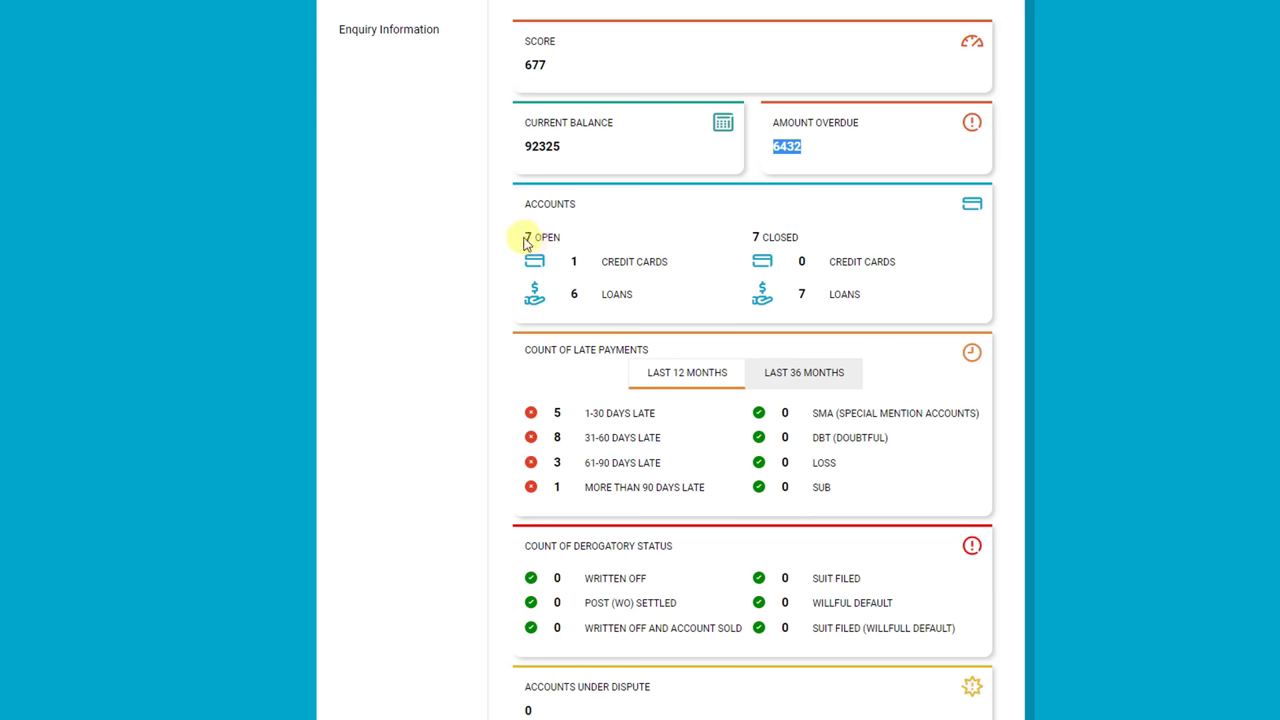
Examine the open and closed account counts and the late payments for the last 36 and 12 months in the Summary Report
drag(524, 243, 575, 242)
drag(749, 237, 818, 237)
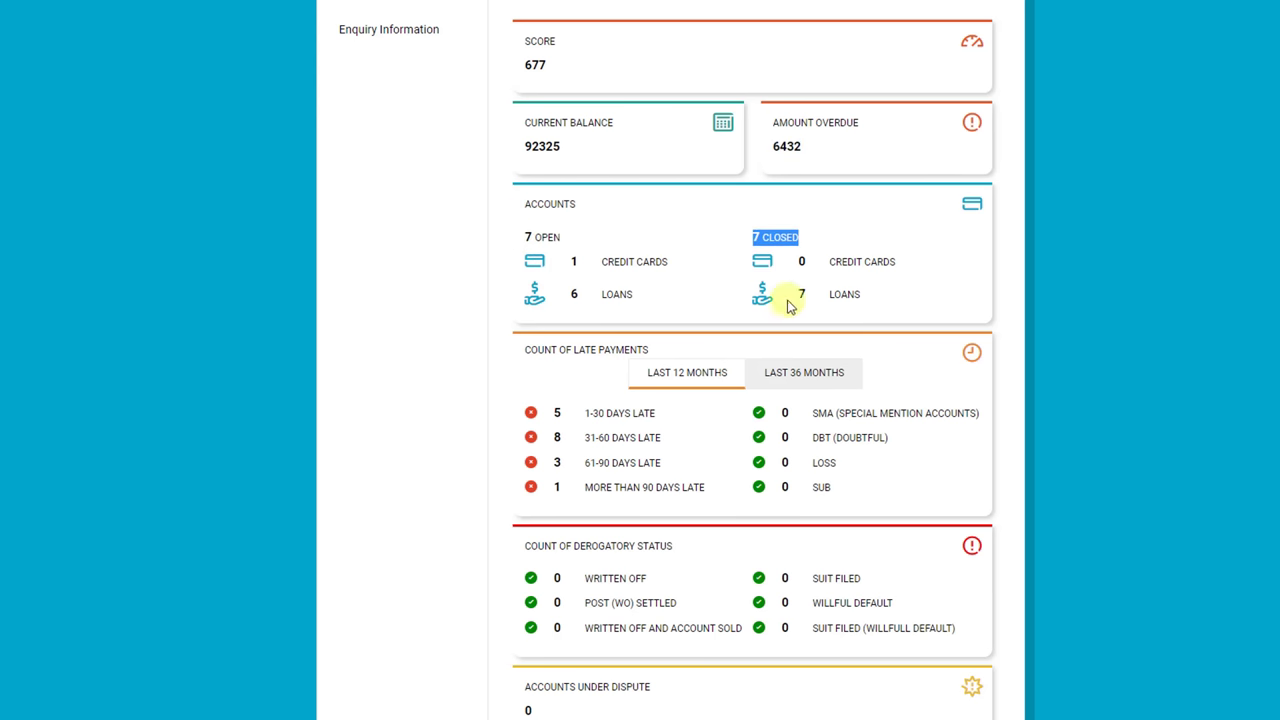
click(794, 374)
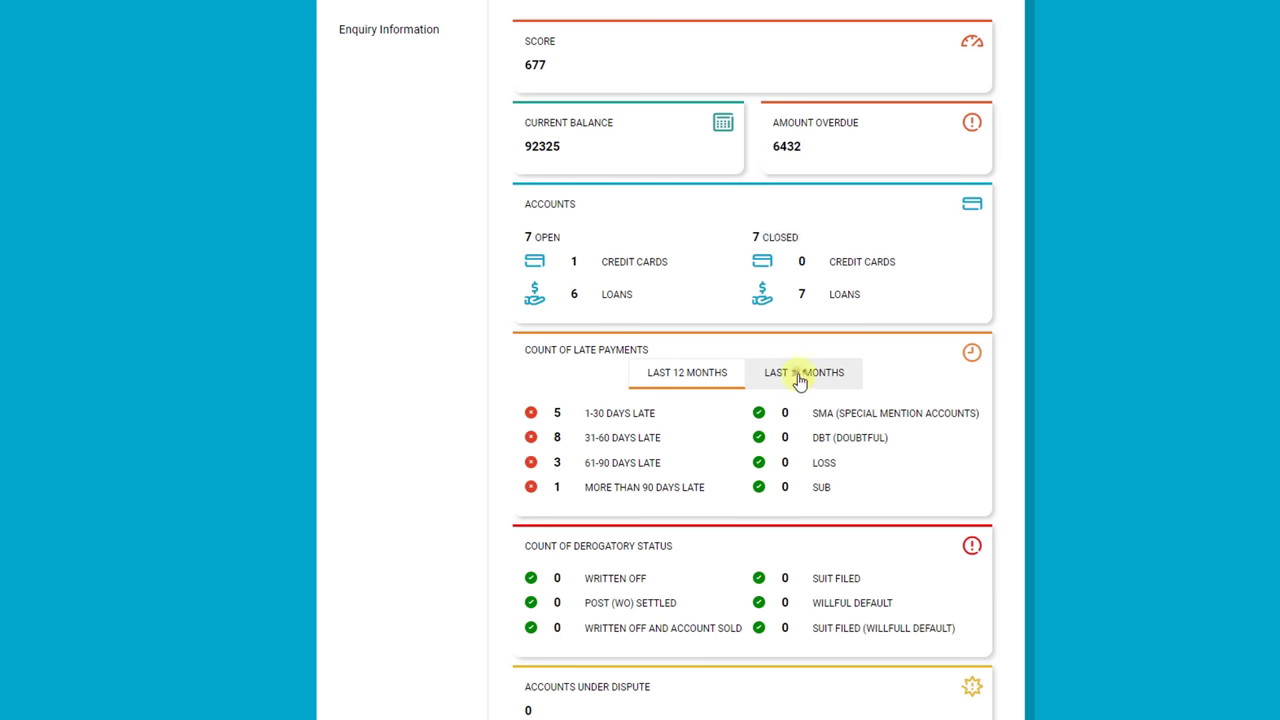
click(688, 373)
scroll(780, 470, down, 2)
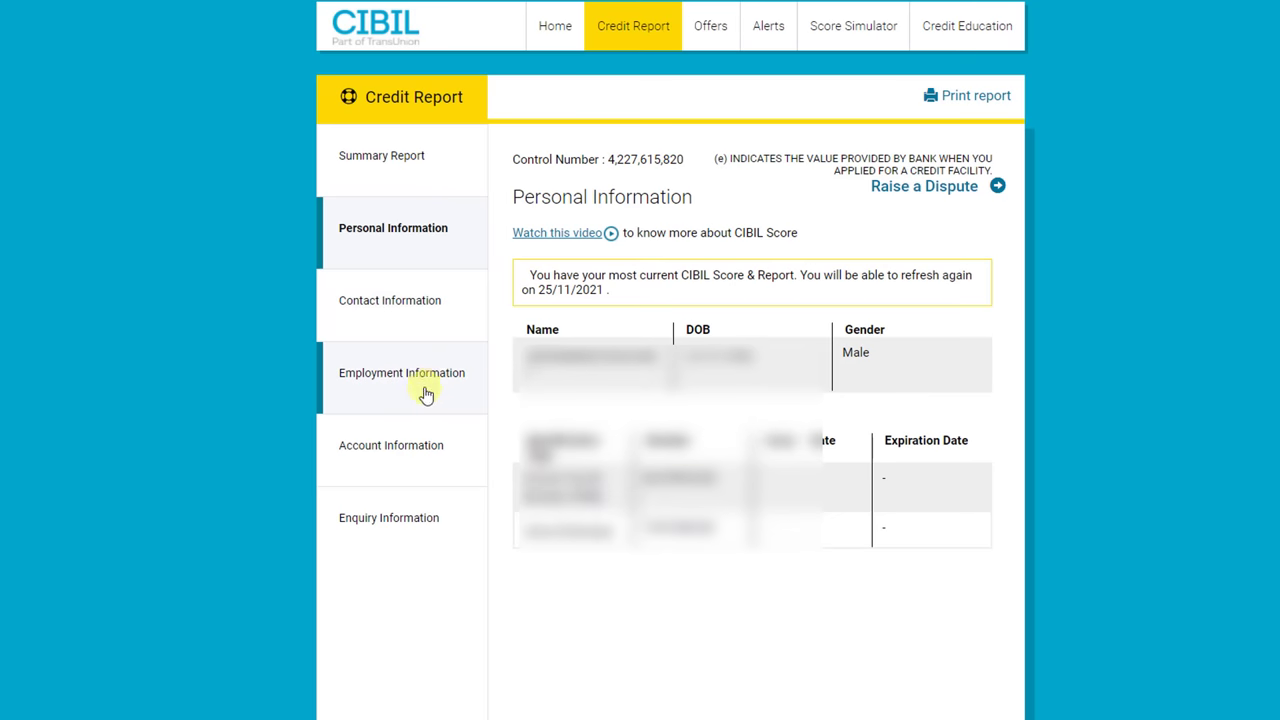
Open the Account Information and examine the first JALANCHEMICAL personal loan's account details and payment status
click(381, 464)
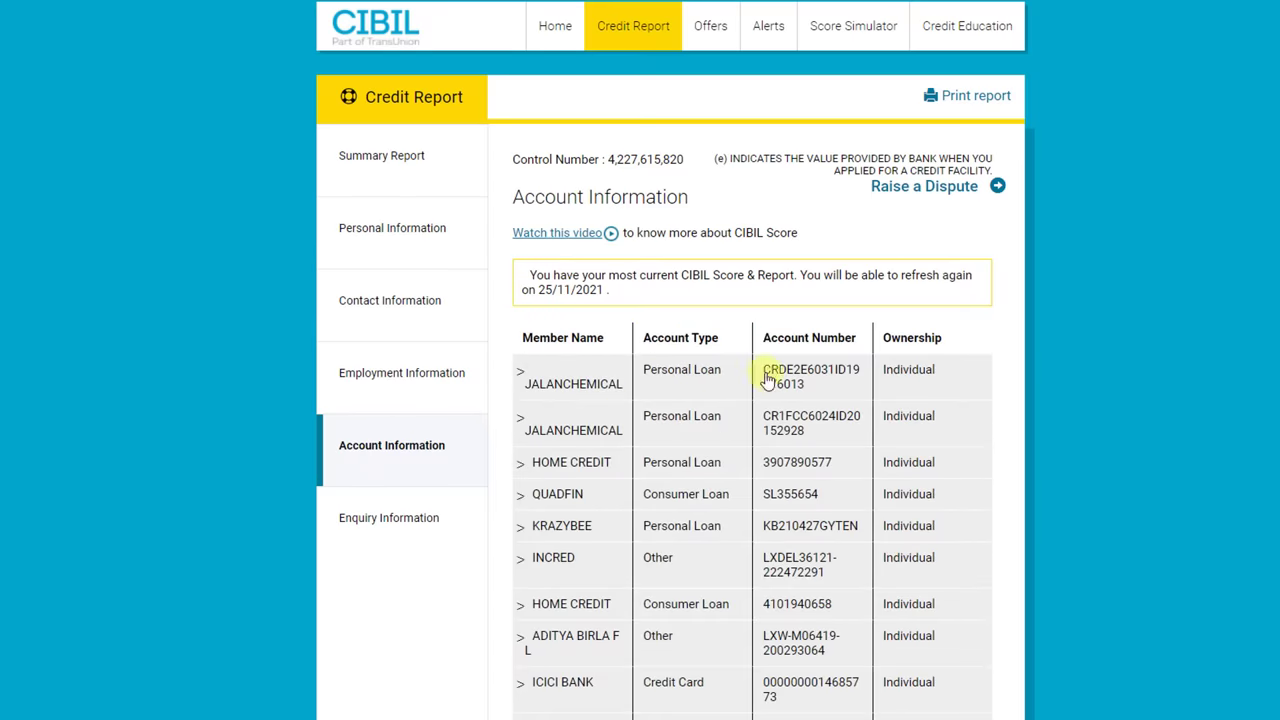
scroll(771, 431, down, 2)
click(572, 220)
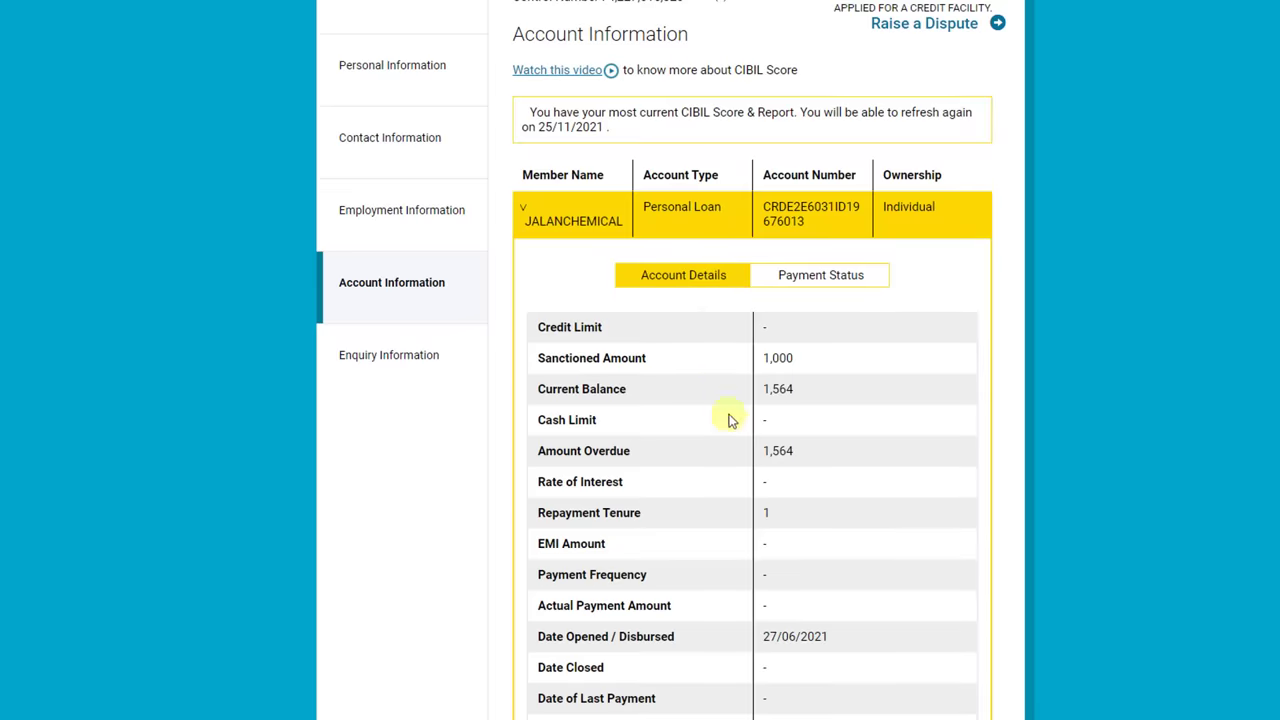
scroll(728, 420, down, 1)
click(846, 197)
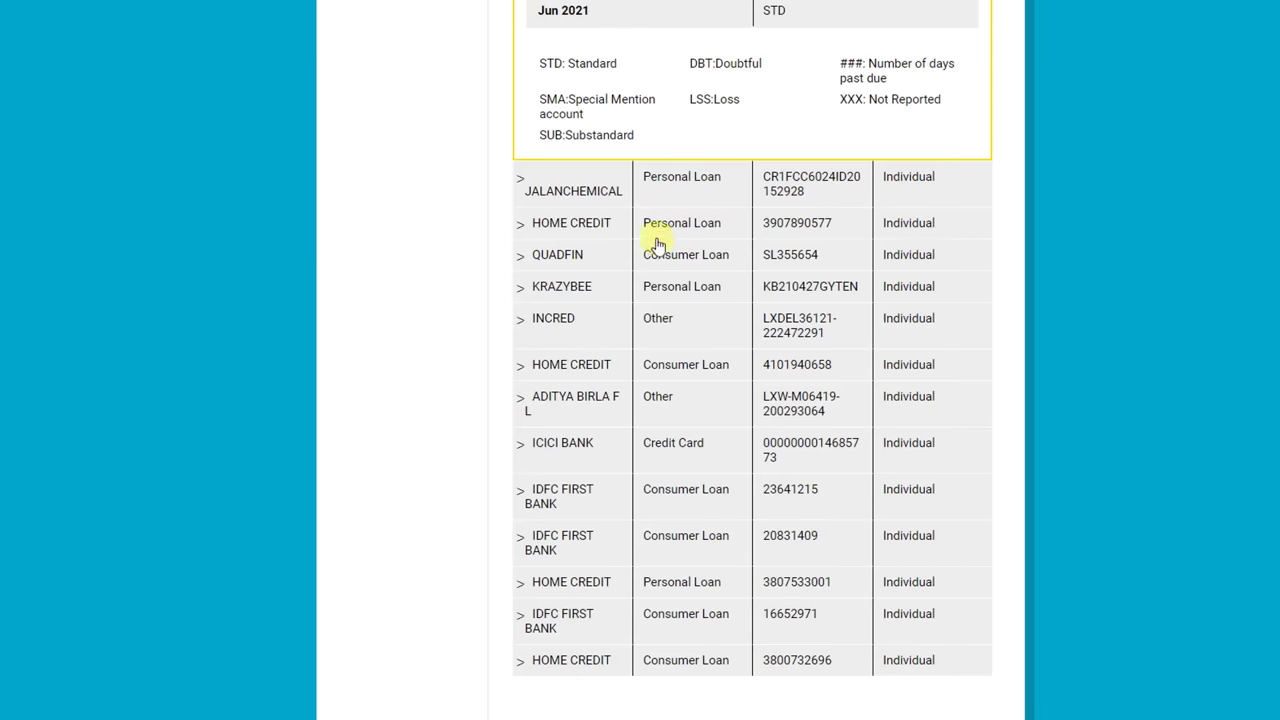
Examine the first HOME CREDIT personal loan's account details and payment status, and open the Enquiry Information
click(595, 229)
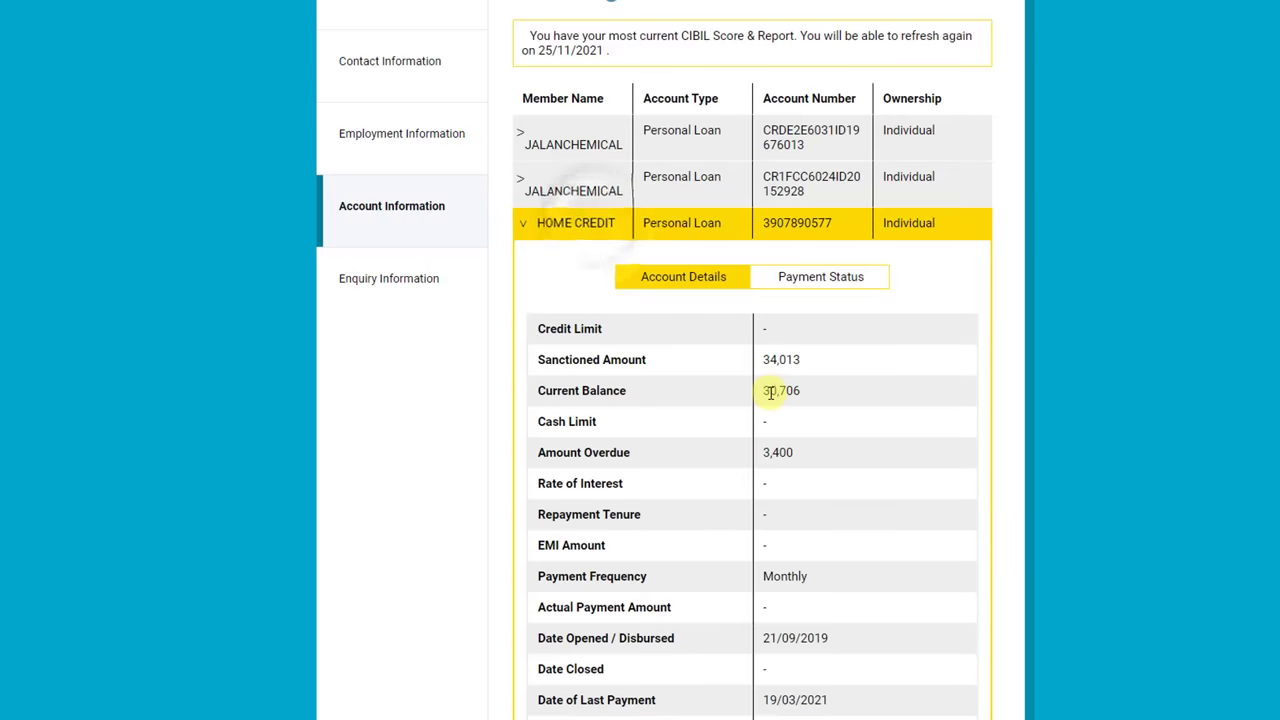
scroll(766, 391, down, 1)
scroll(806, 263, down, 1)
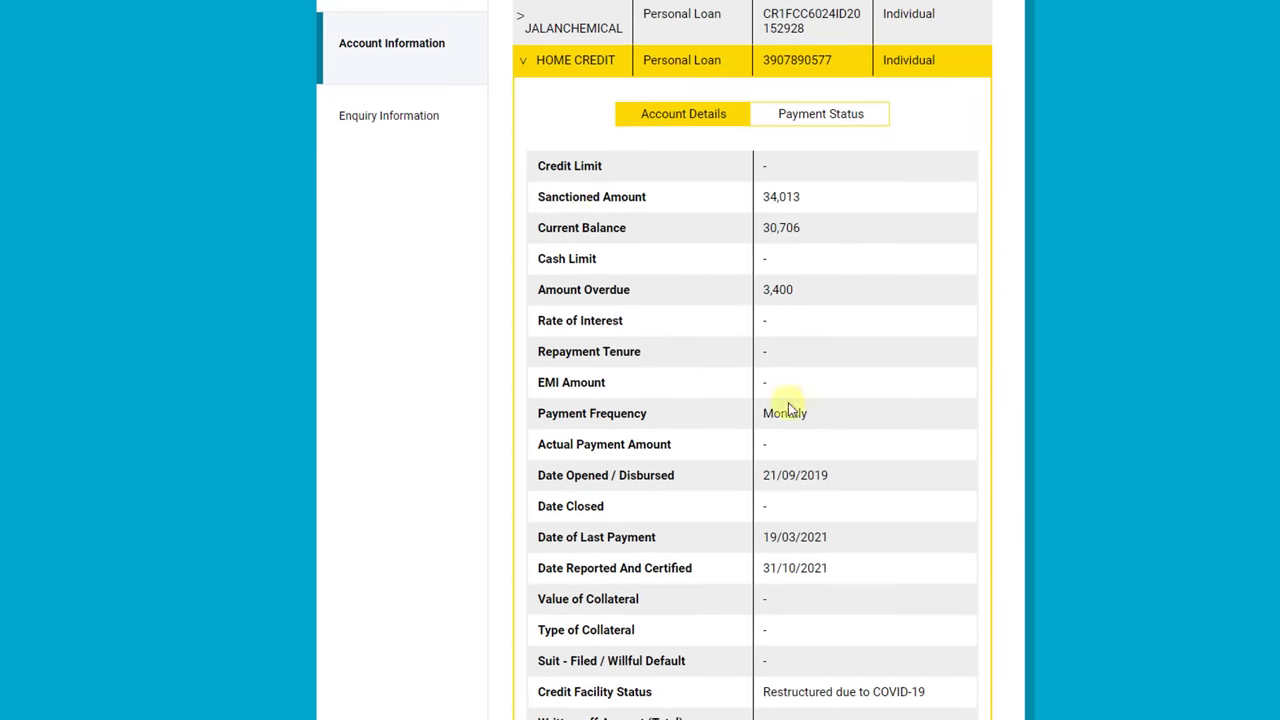
scroll(808, 563, down, 1)
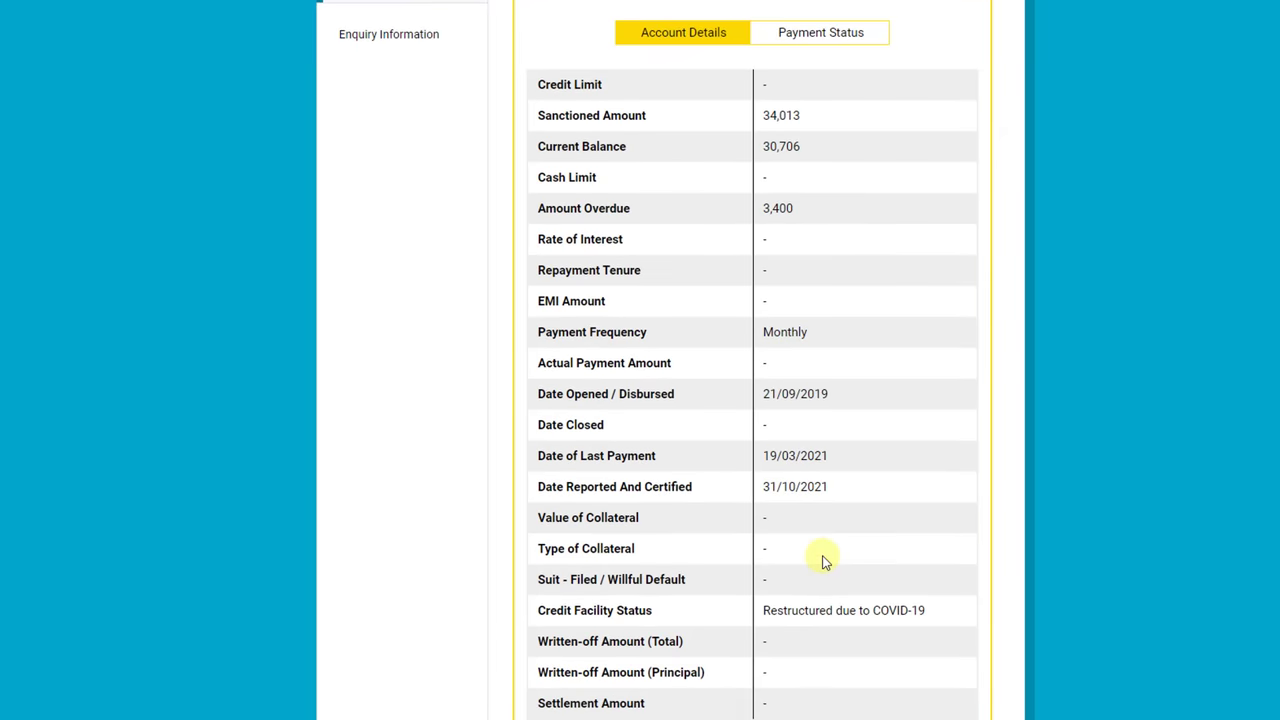
scroll(823, 560, up, 2)
click(822, 198)
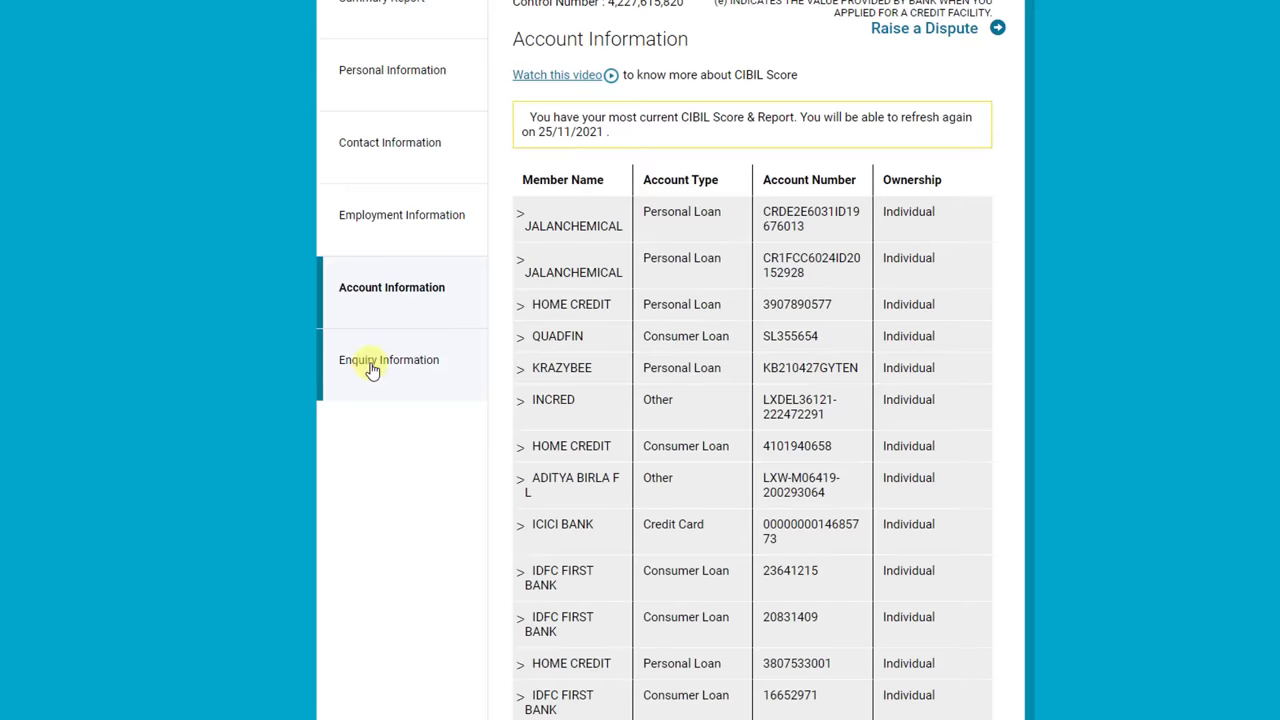
click(372, 365)
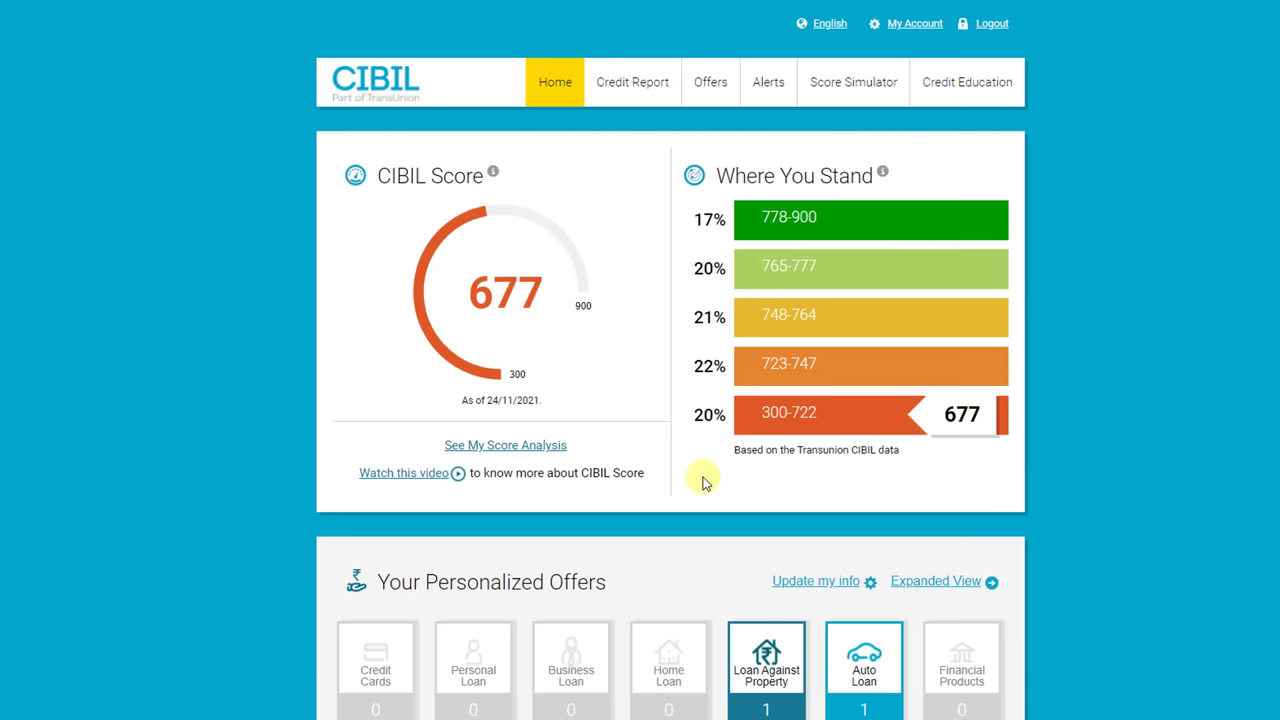
Raise a dispute on an item from the Credit Report and expand the dispute form's Account Information section
click(640, 95)
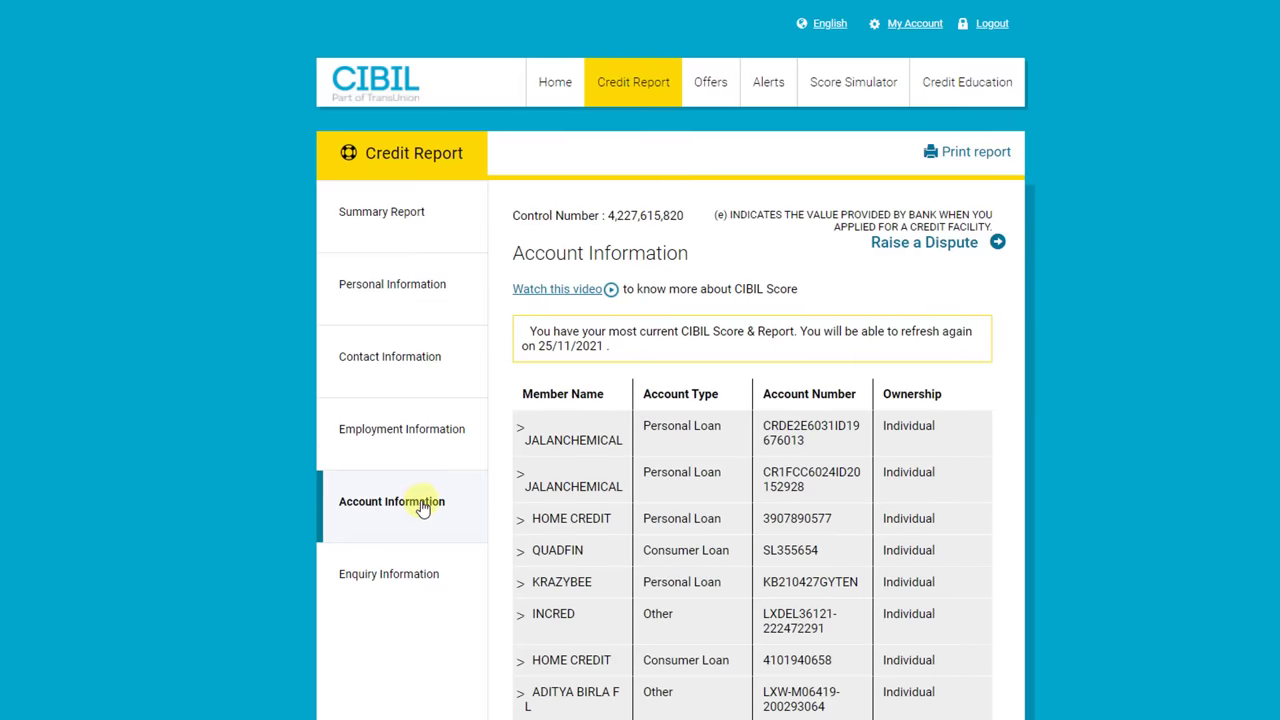
click(935, 250)
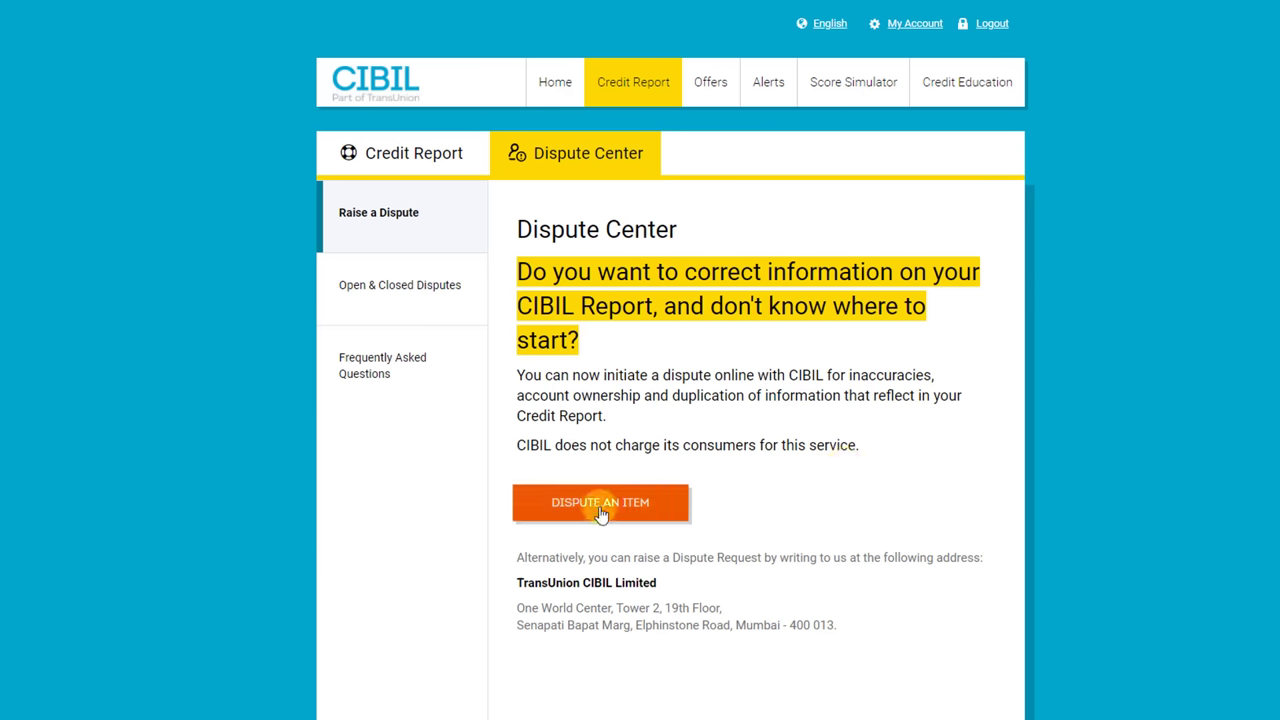
click(620, 507)
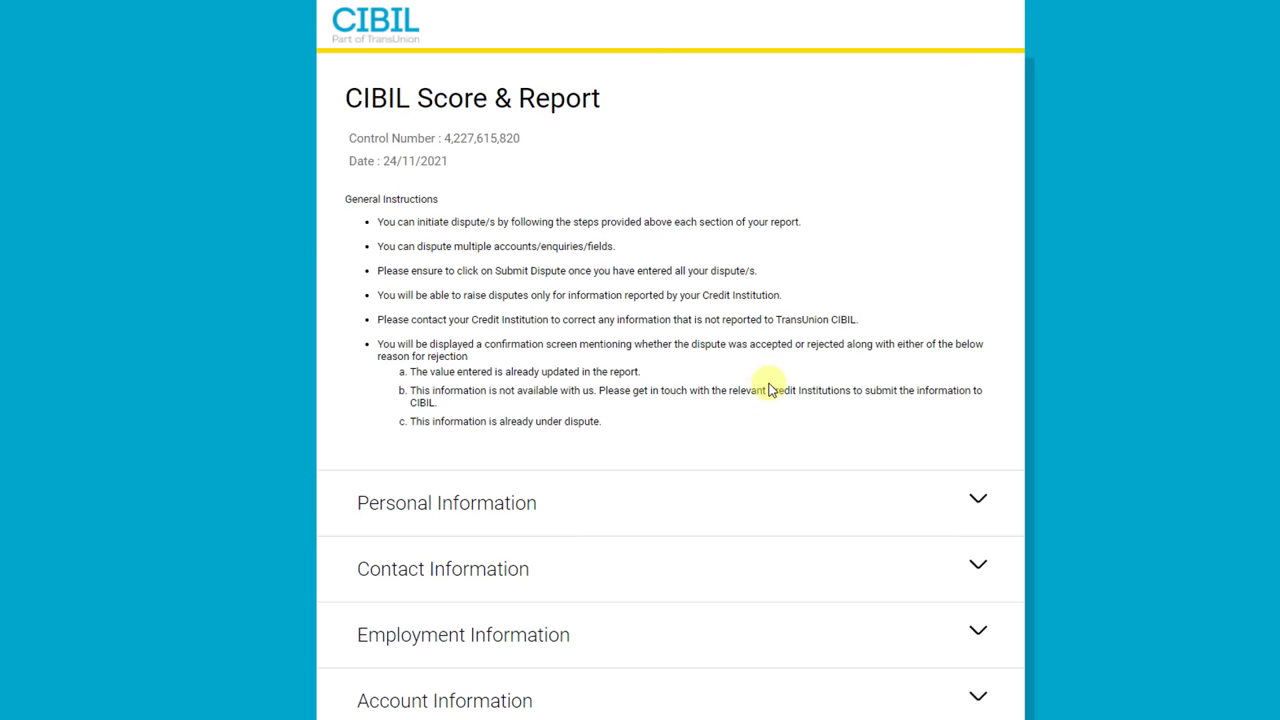
scroll(722, 377, down, 2)
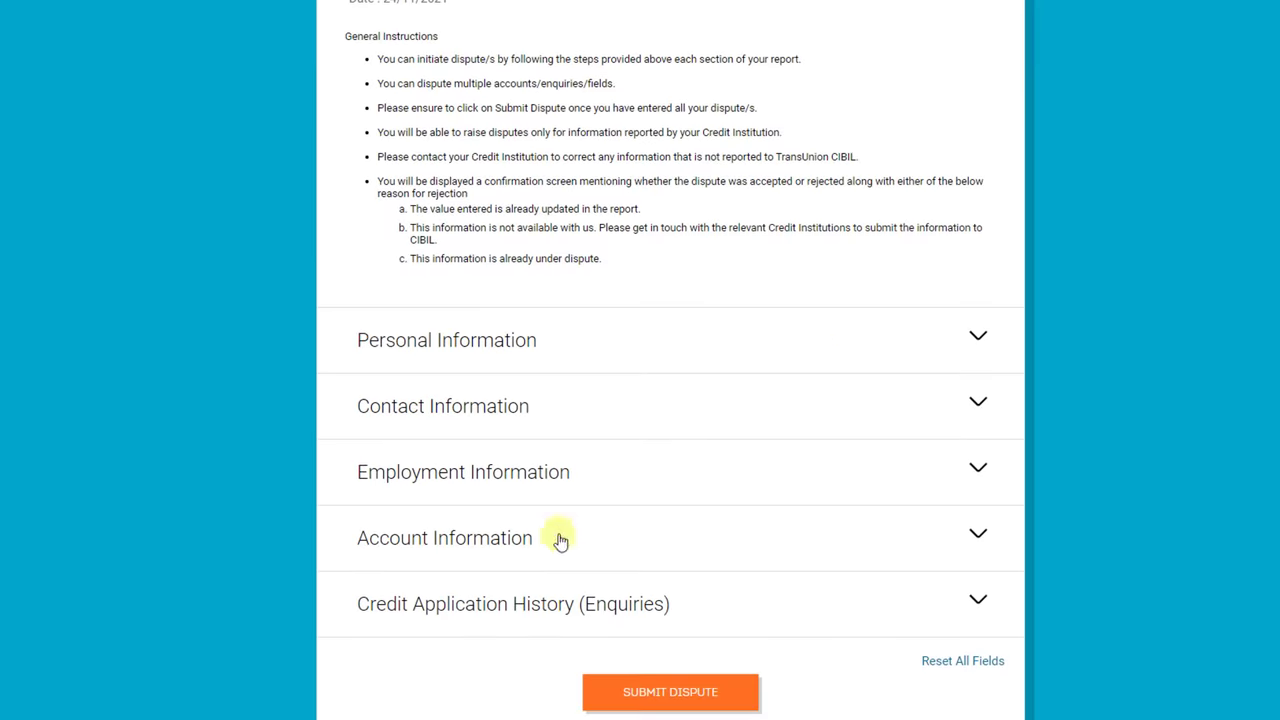
click(634, 540)
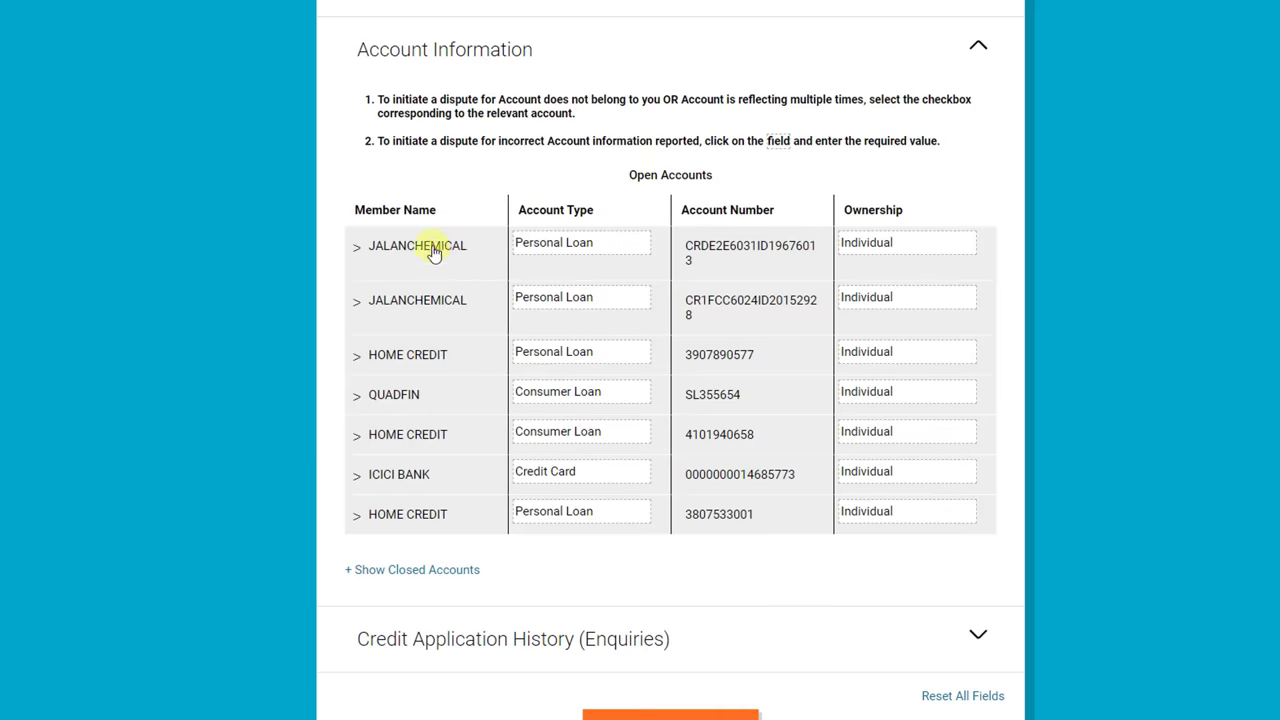
Mark both JALANCHEMICAL personal loan accounts as "Account does not belong to me"
click(433, 253)
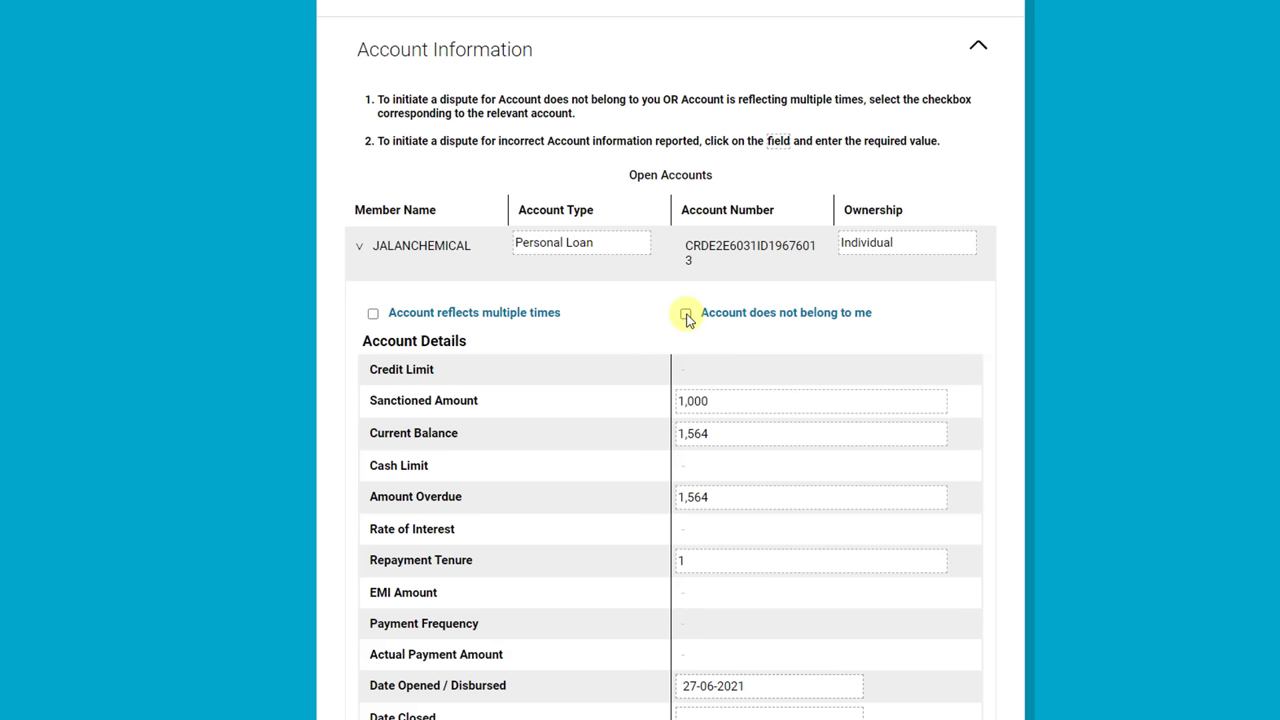
click(686, 316)
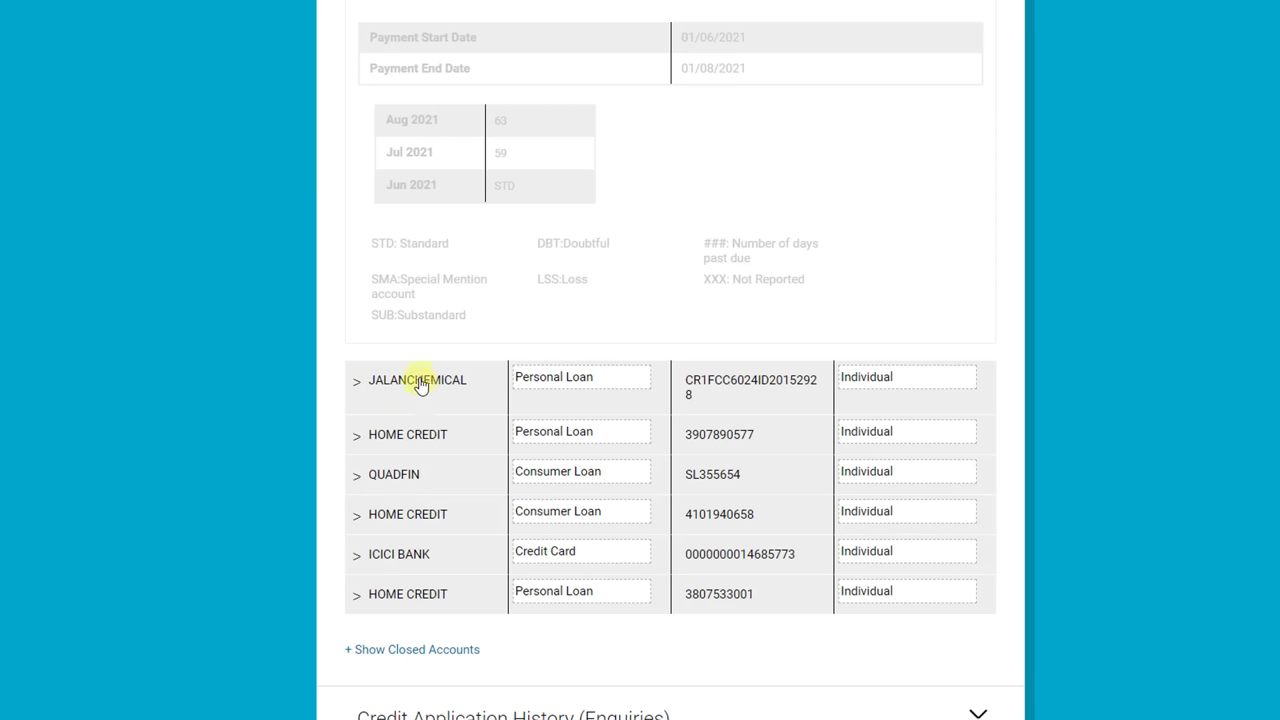
click(420, 386)
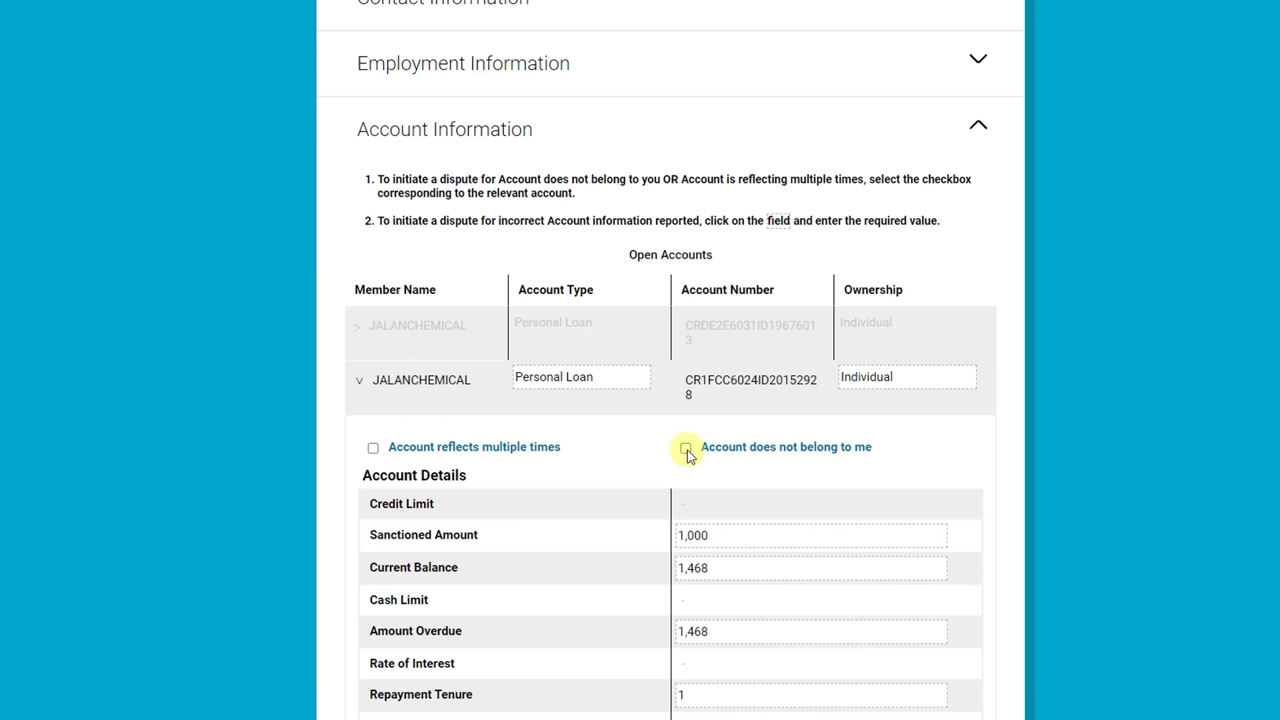
click(686, 450)
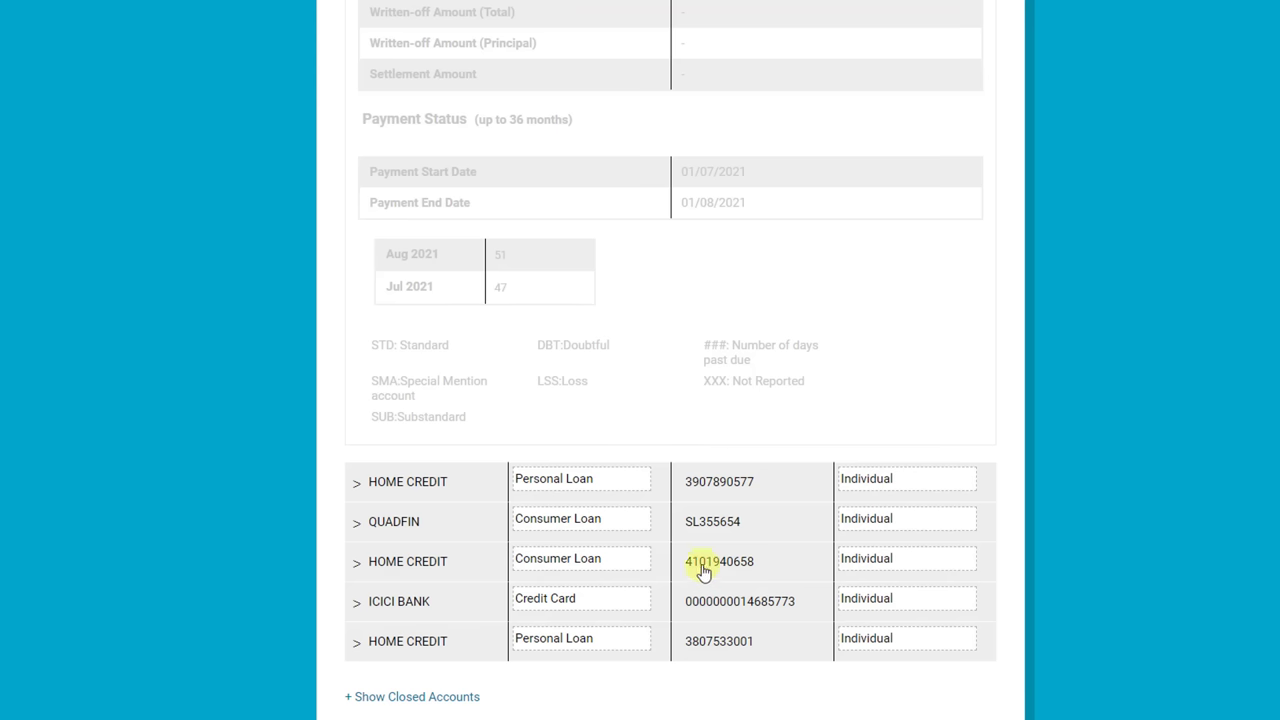
click(1118, 363)
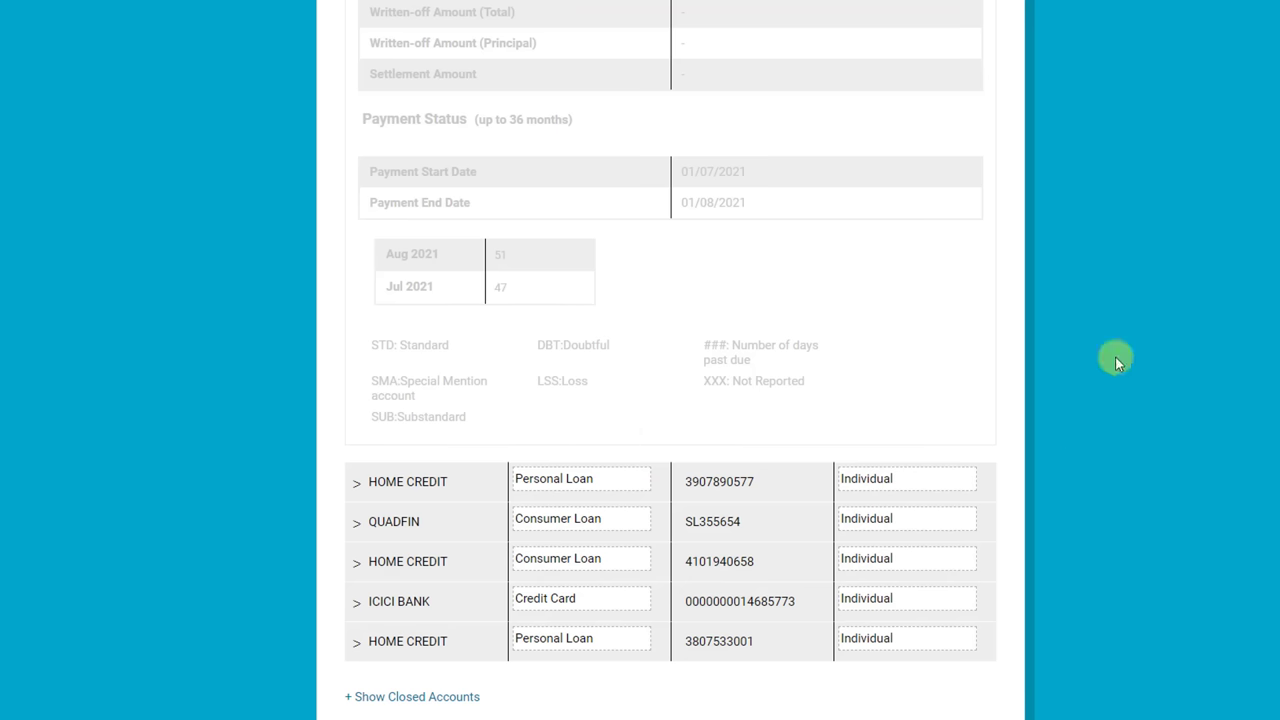
Dispute the VIVIFIN personal loan enquiry of 17/09/2021 as never applied for in the Credit Application History and confirm the dispute
scroll(716, 457, down, 3)
click(528, 520)
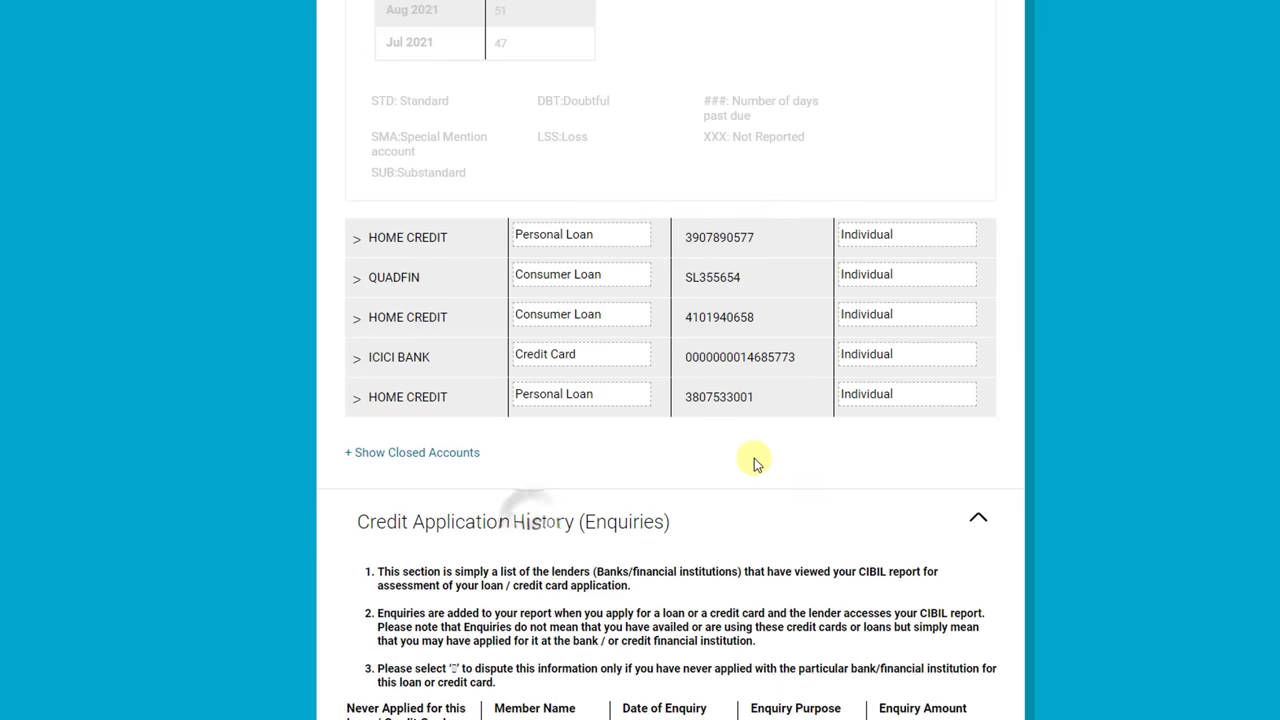
scroll(754, 458, down, 4)
scroll(755, 458, down, 1)
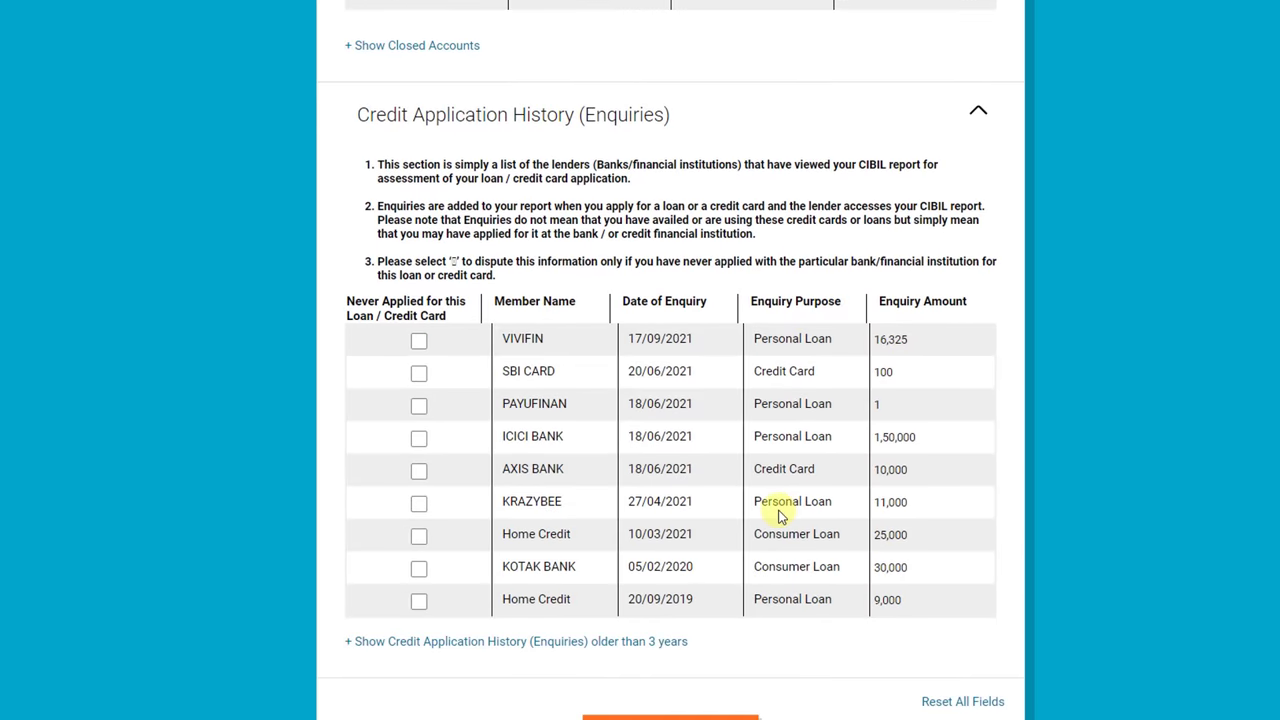
click(421, 340)
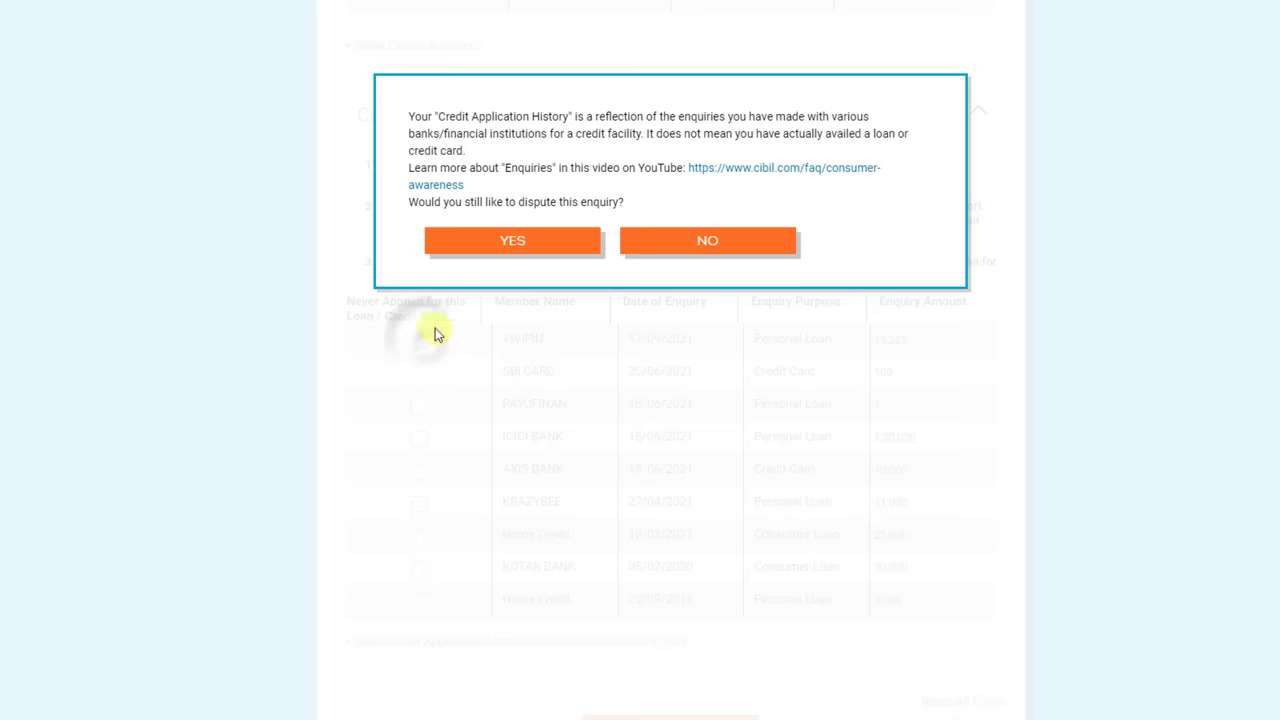
click(514, 243)
Review the disputed accounts and enquiry, and submit the dispute with confirmation
scroll(740, 505, up, 8)
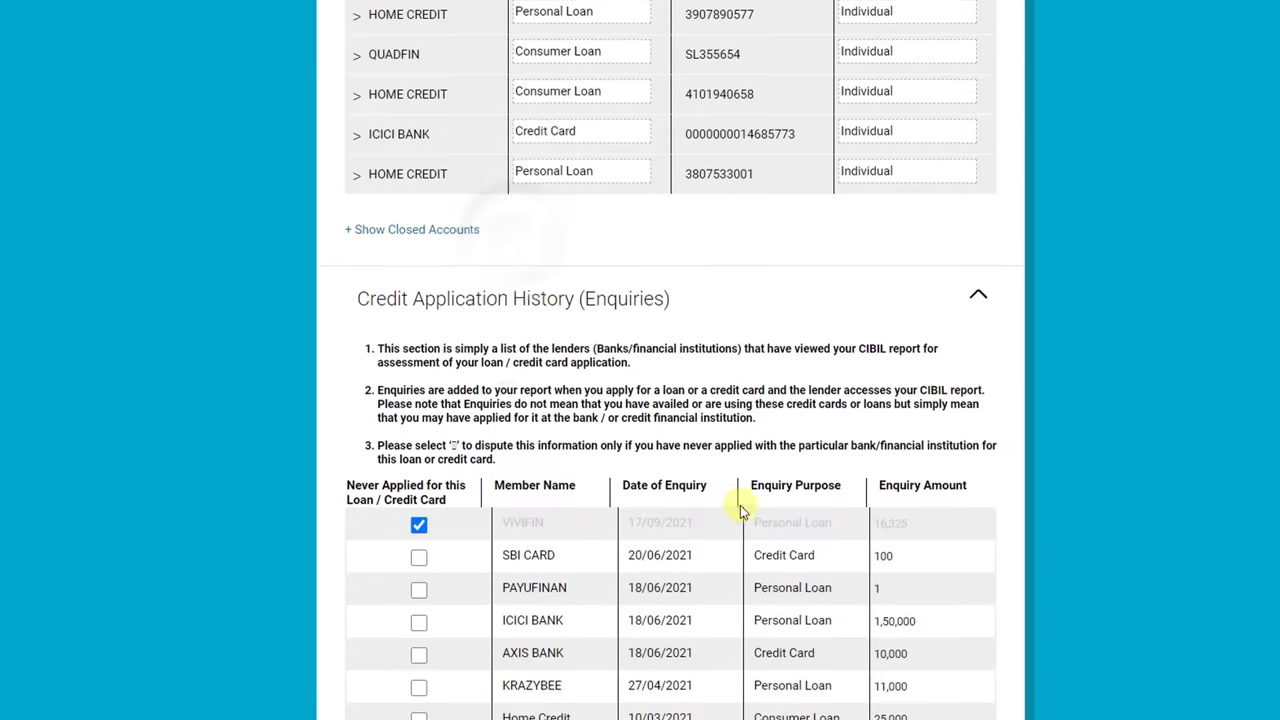
scroll(730, 525, up, 6)
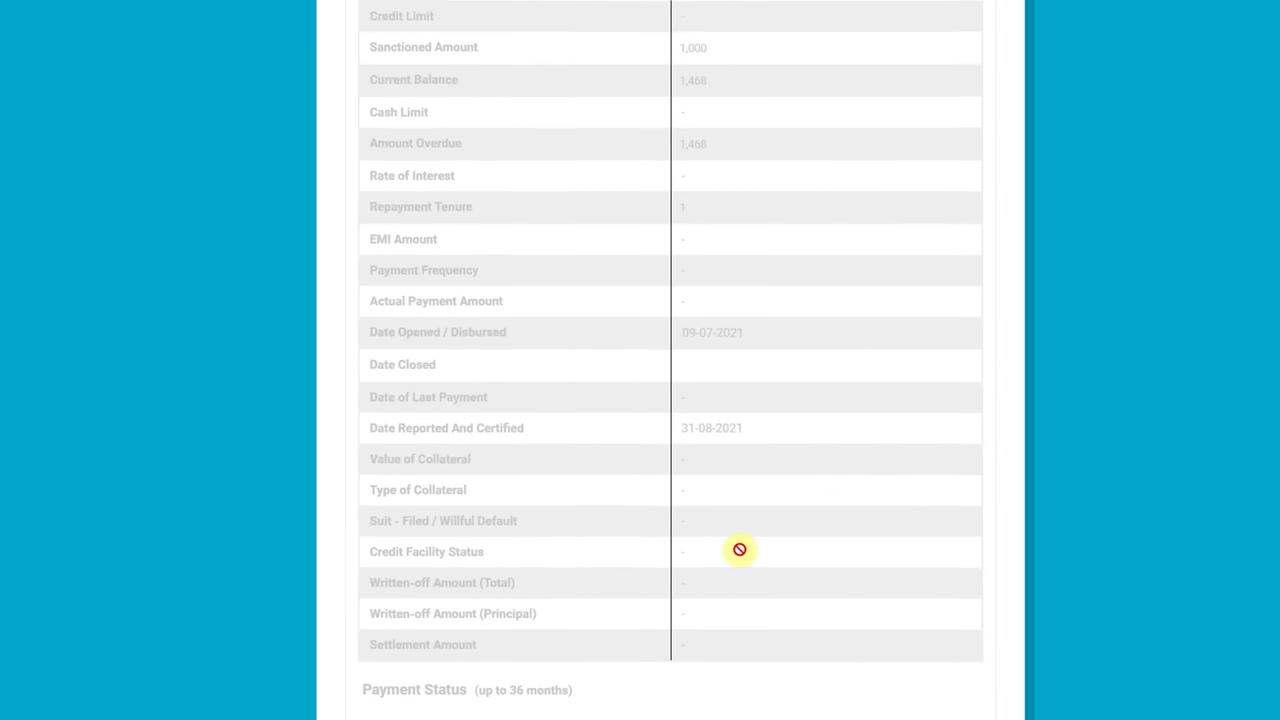
scroll(711, 466, down, 5)
scroll(716, 492, down, 10)
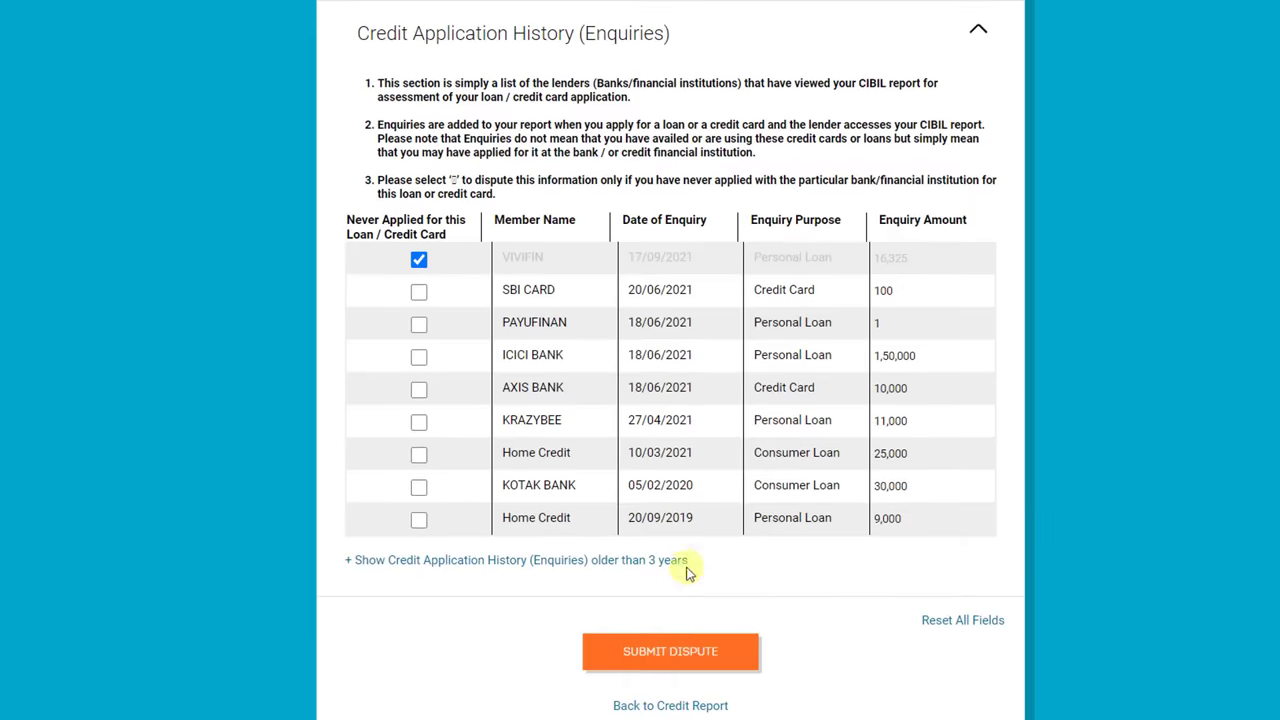
click(667, 654)
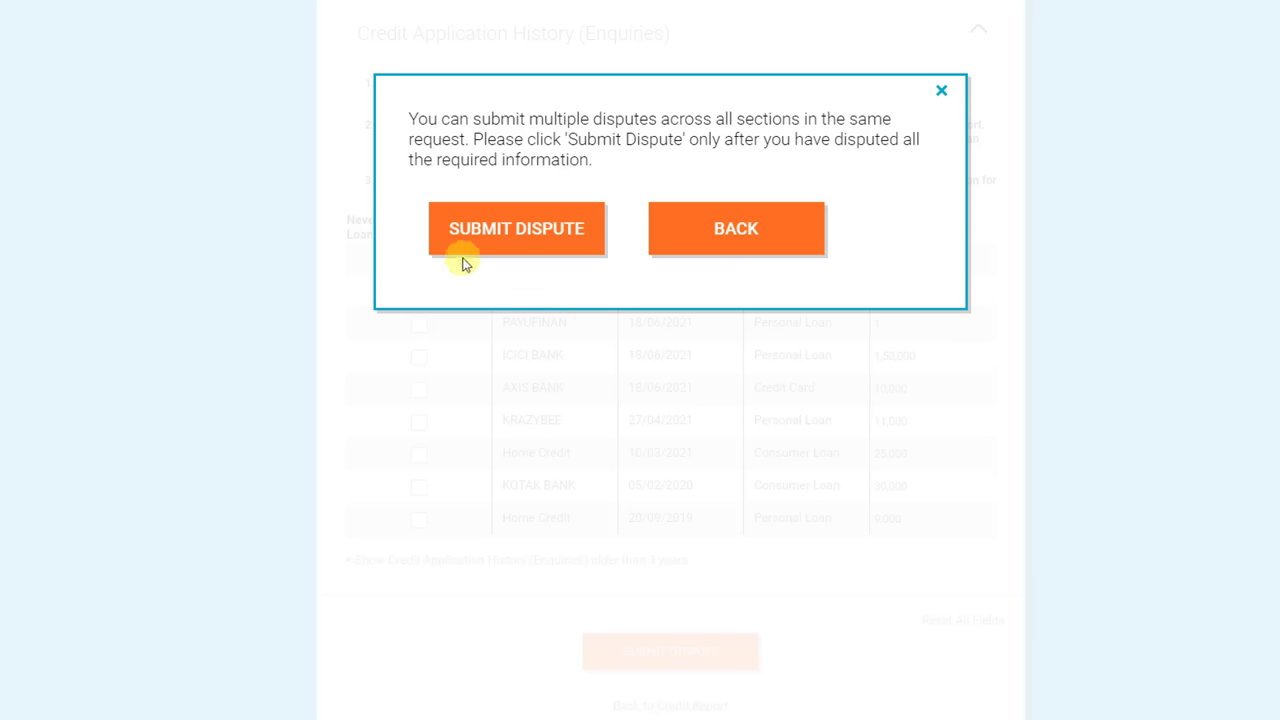
click(518, 231)
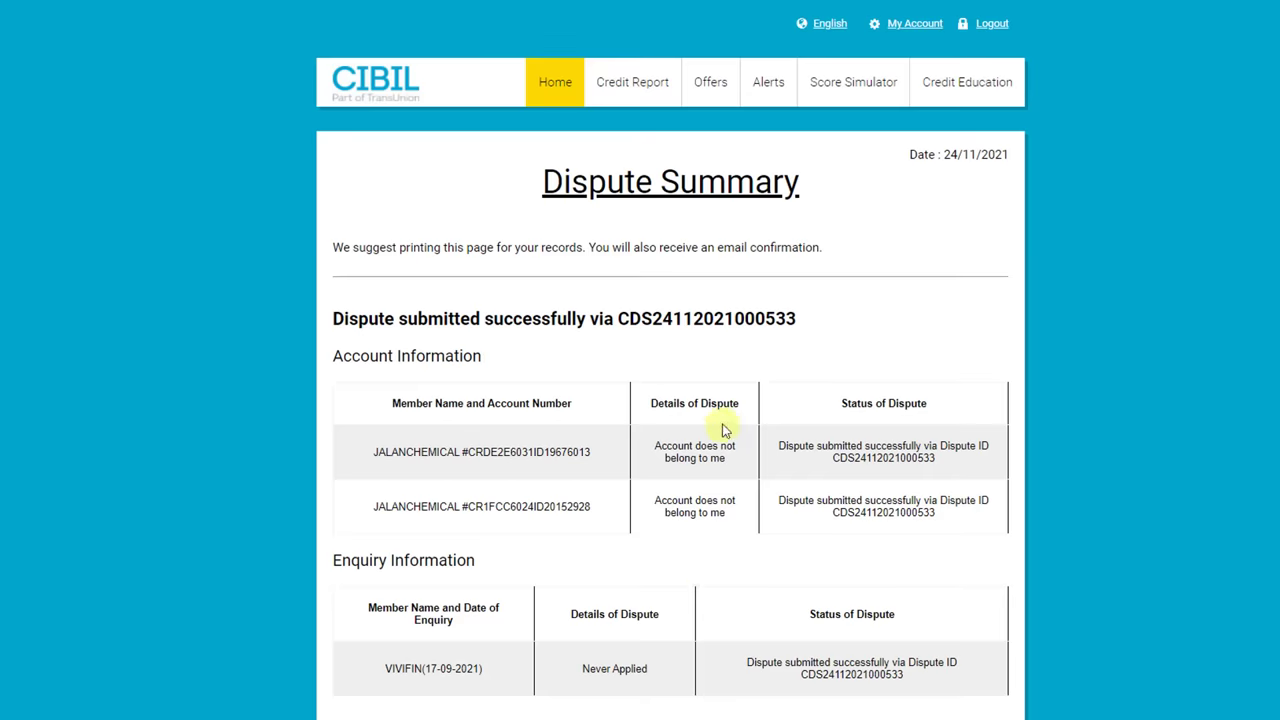
Examine the Dispute Summary's disputed accounts and enquiry, including the first JALANCHEMICAL entry
scroll(765, 440, down, 2)
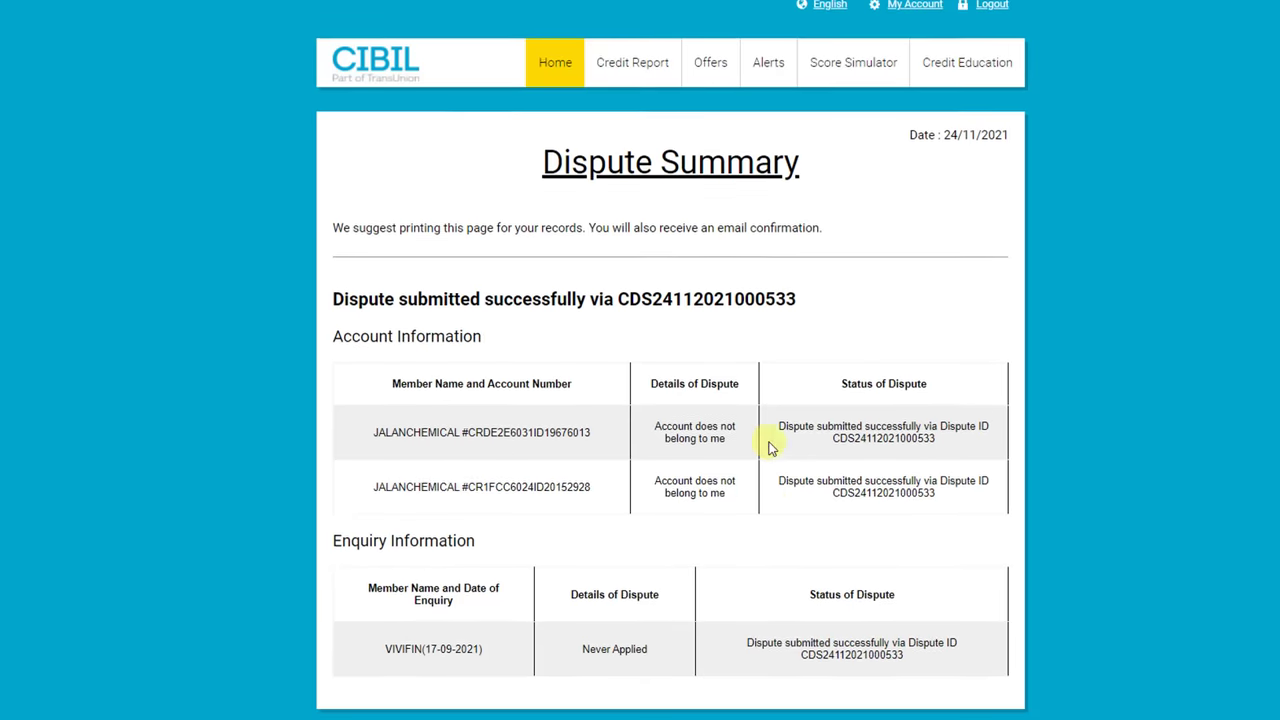
scroll(773, 455, up, 2)
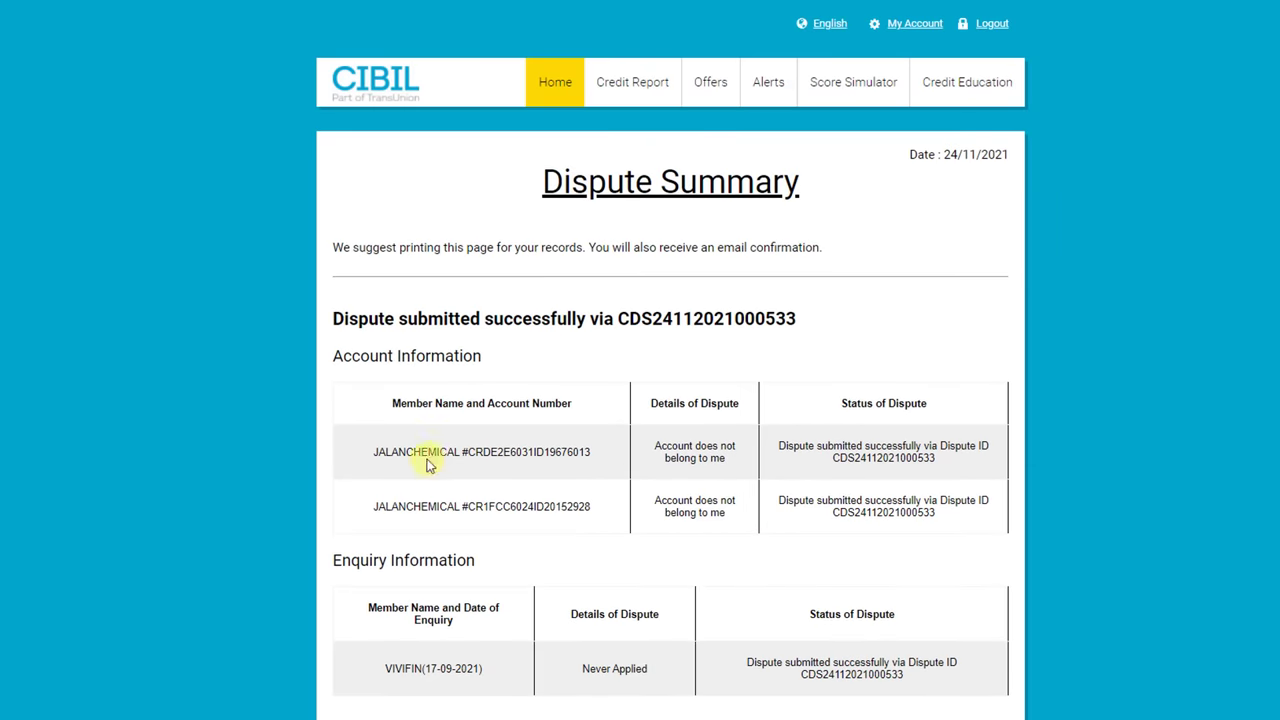
drag(371, 454, 590, 452)
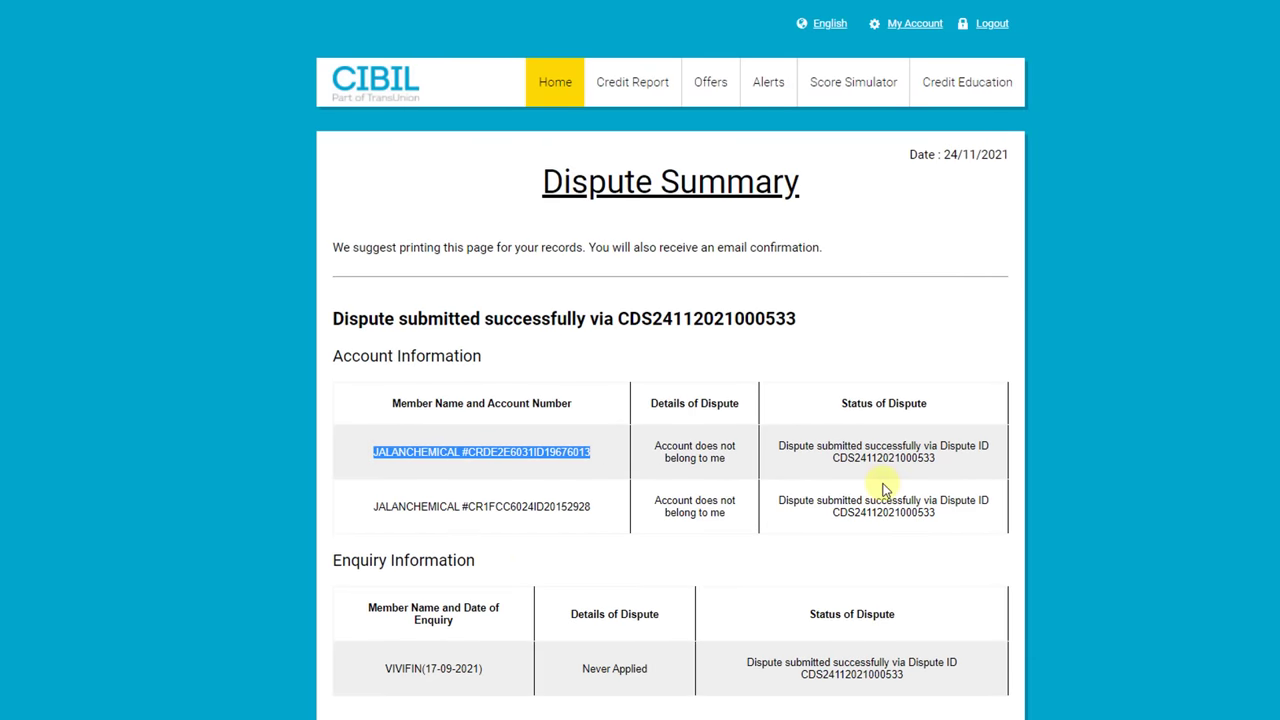